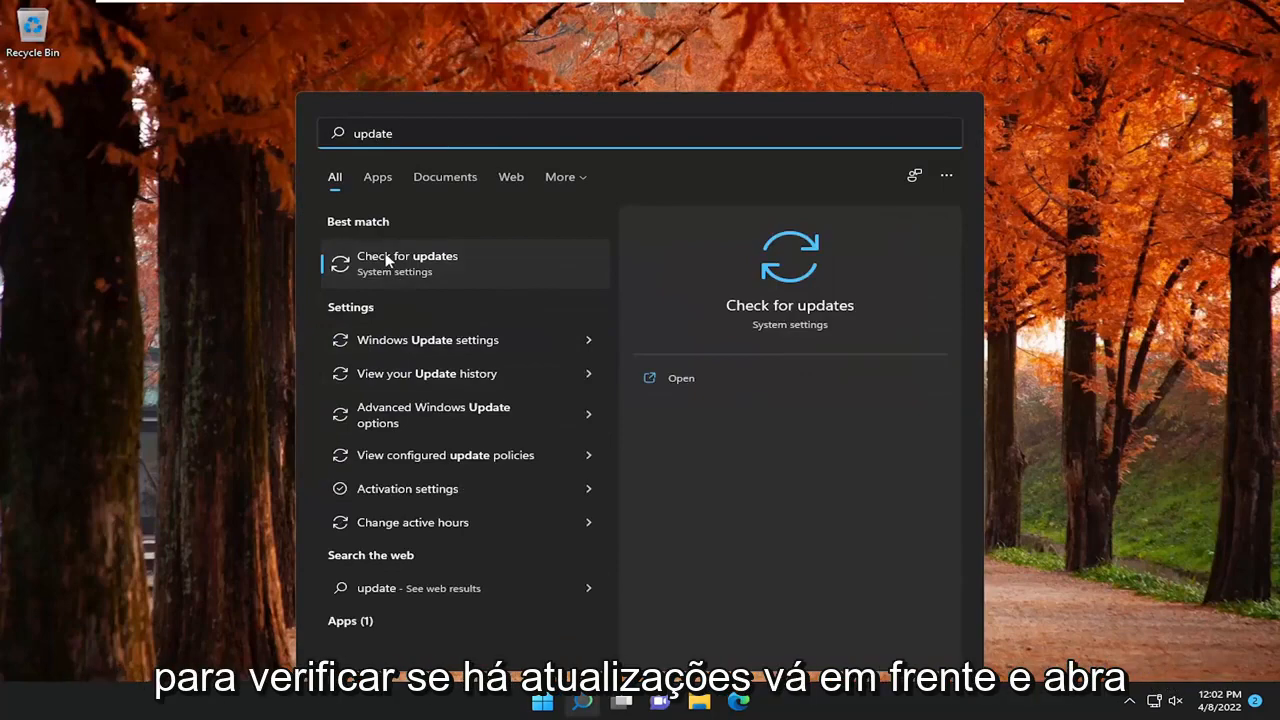
Step: Check for new updates in Windows Update, and close the Settings window
click(387, 259)
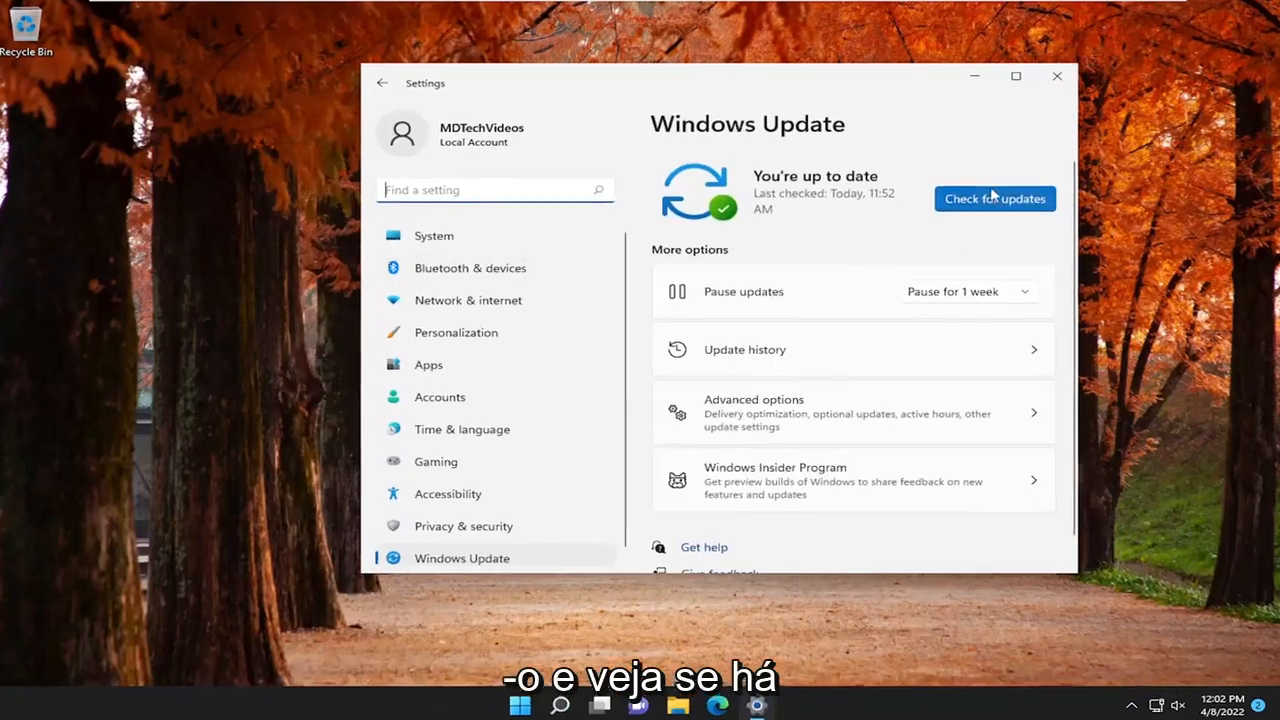
click(989, 195)
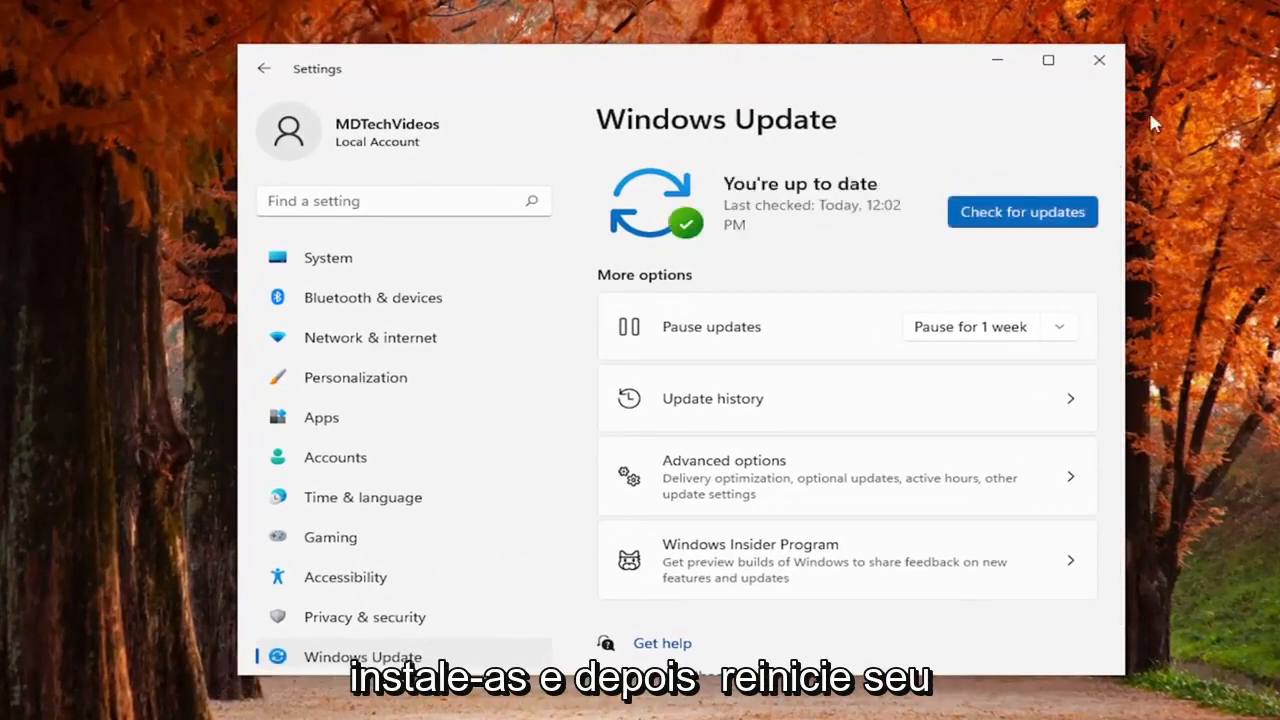
click(1103, 64)
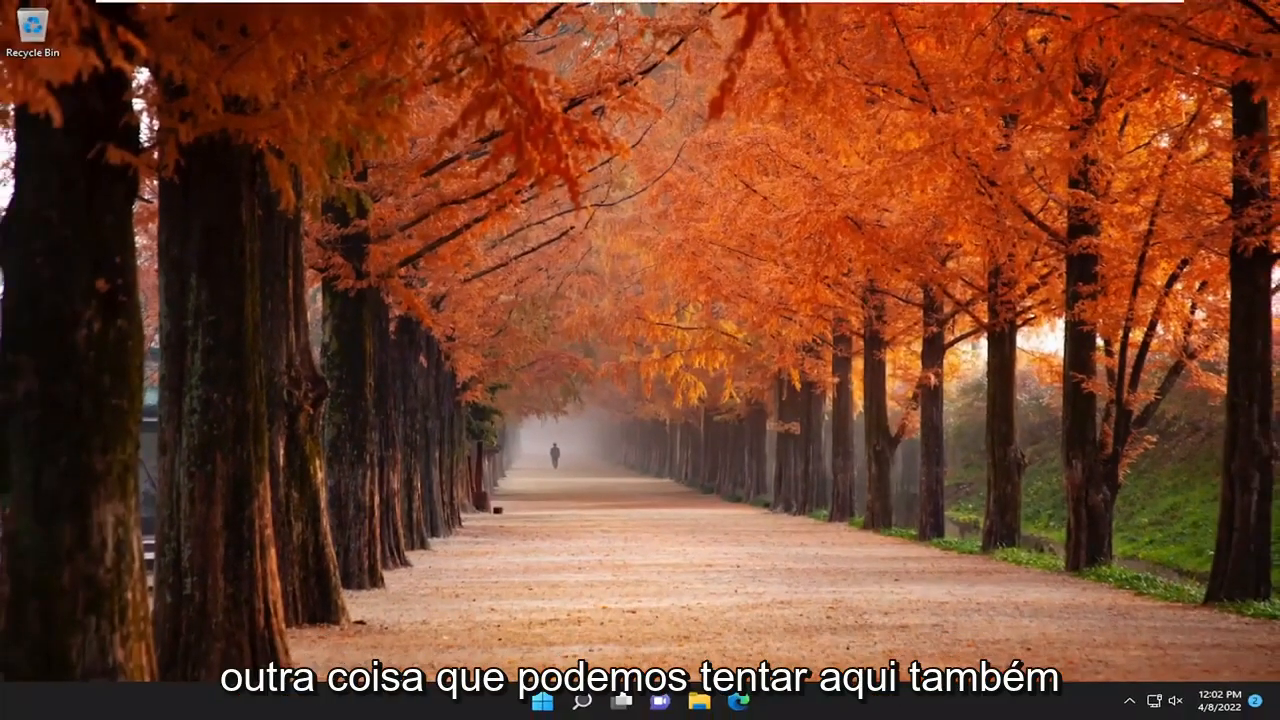
Step: Try to open the folder C:\Windows\ServiceProfiles\LocalService\AppData\Local\Microsoft\NGC through the Run dialog
click(572, 703)
text(run)
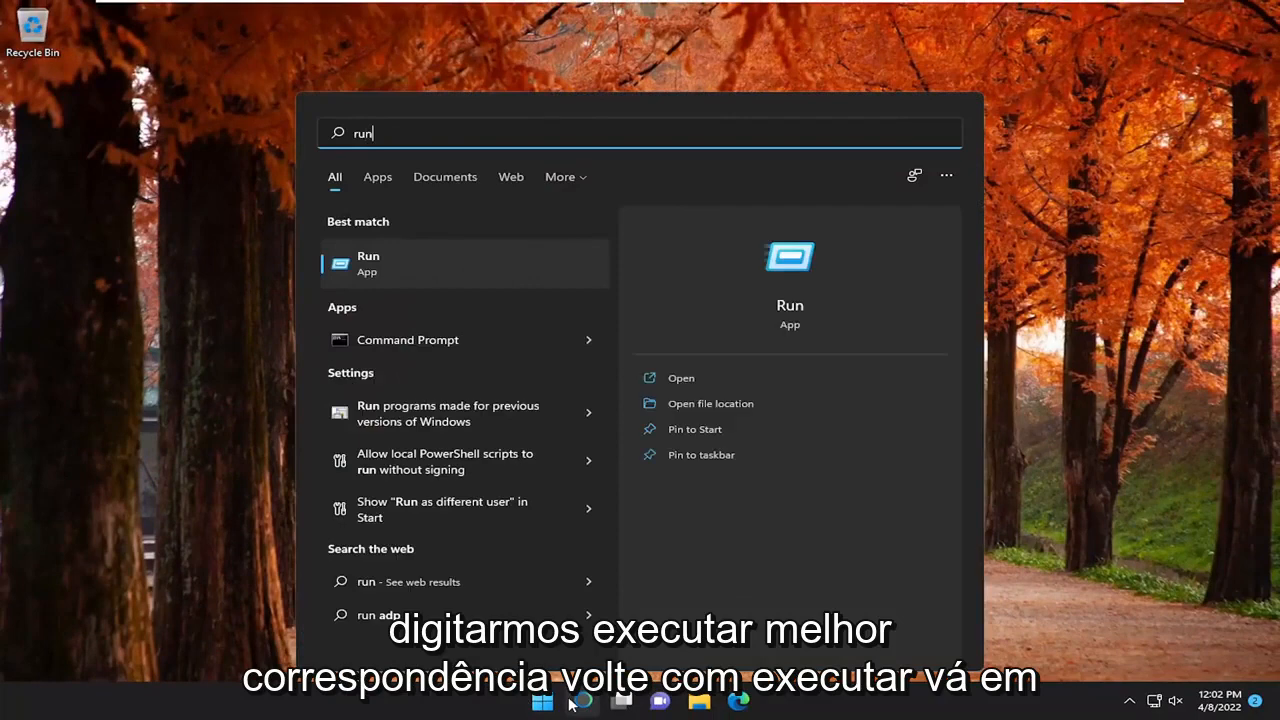
click(404, 264)
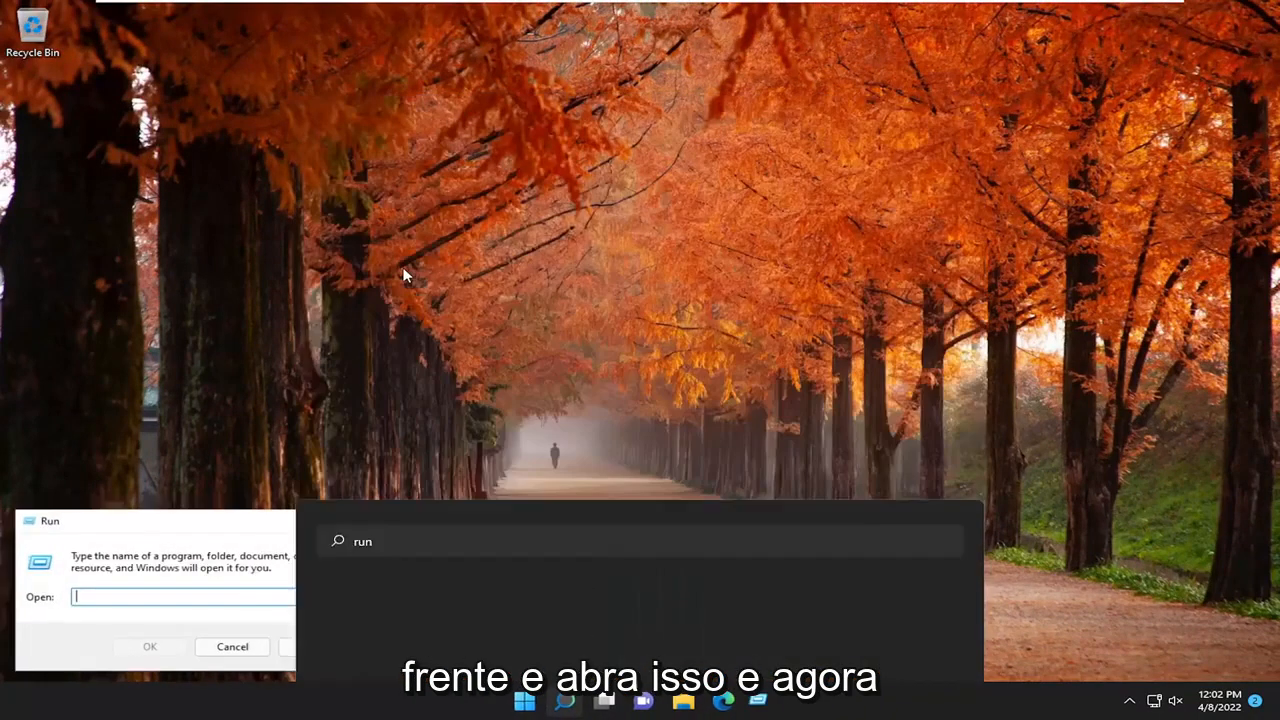
text(C:\Windows\ServiceProfiles\LocalService\AppData\Local\Microsoft\NGC)
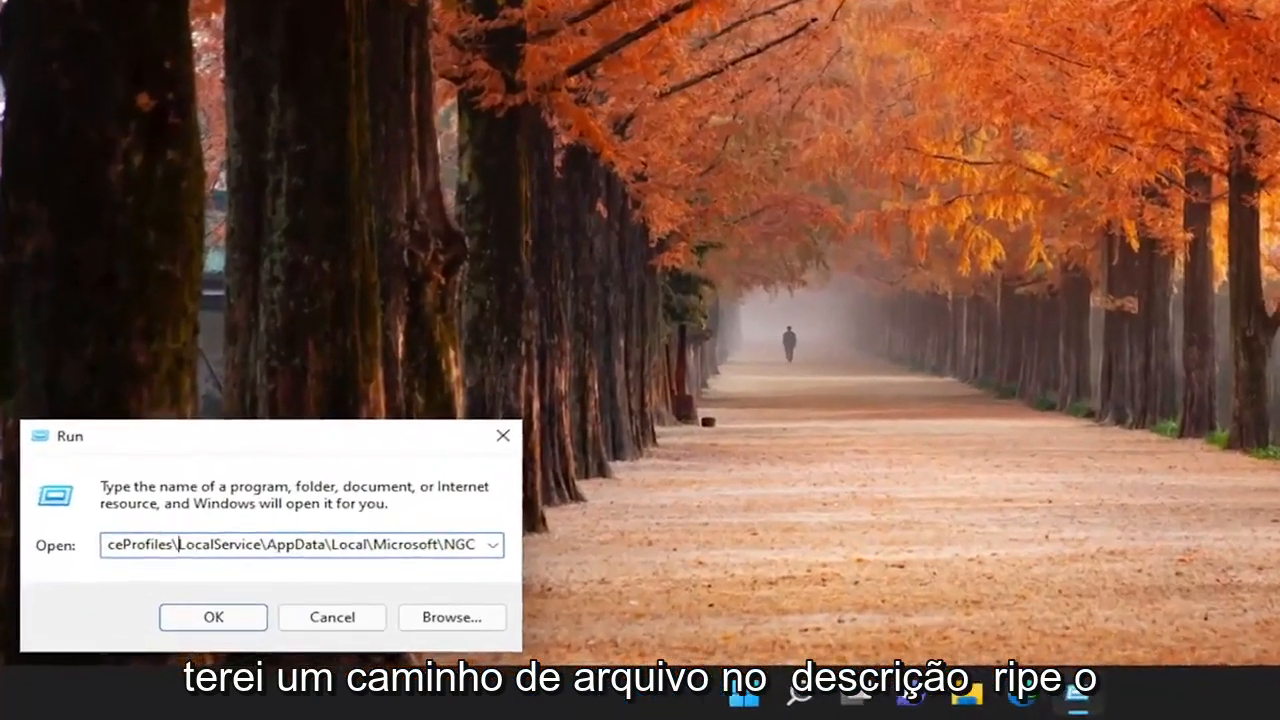
drag(184, 597, 73, 597)
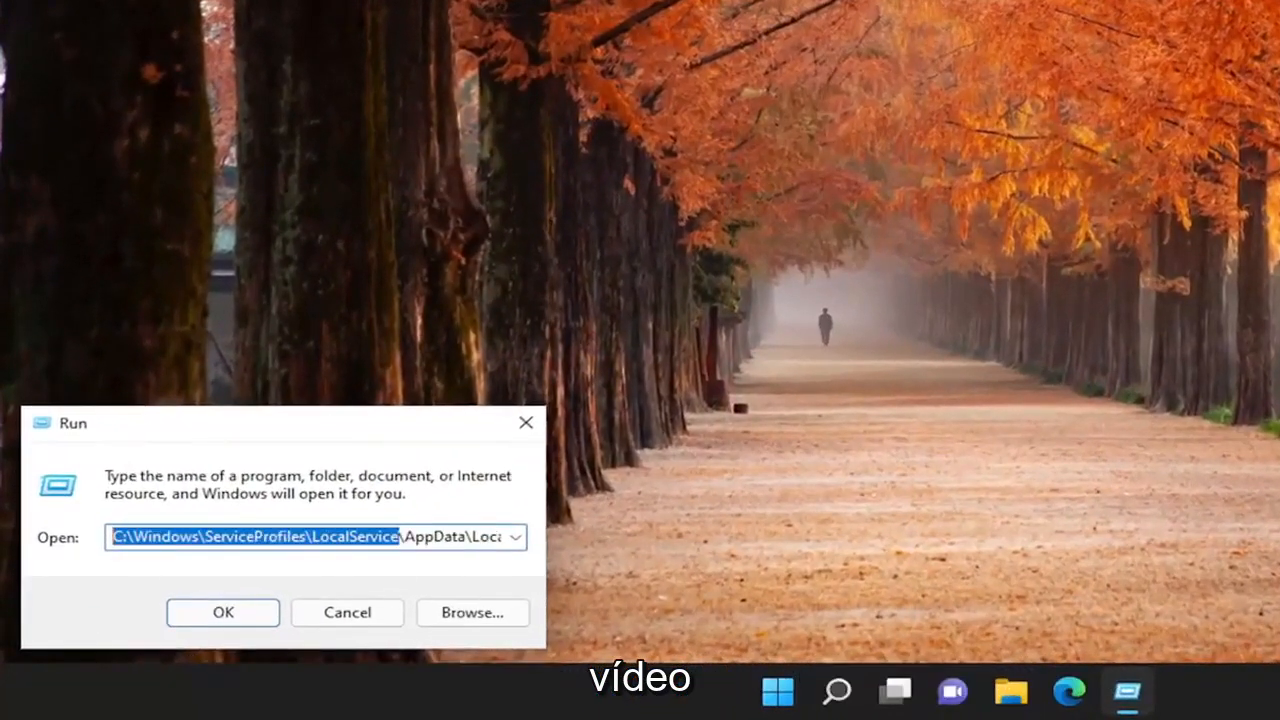
click(181, 537)
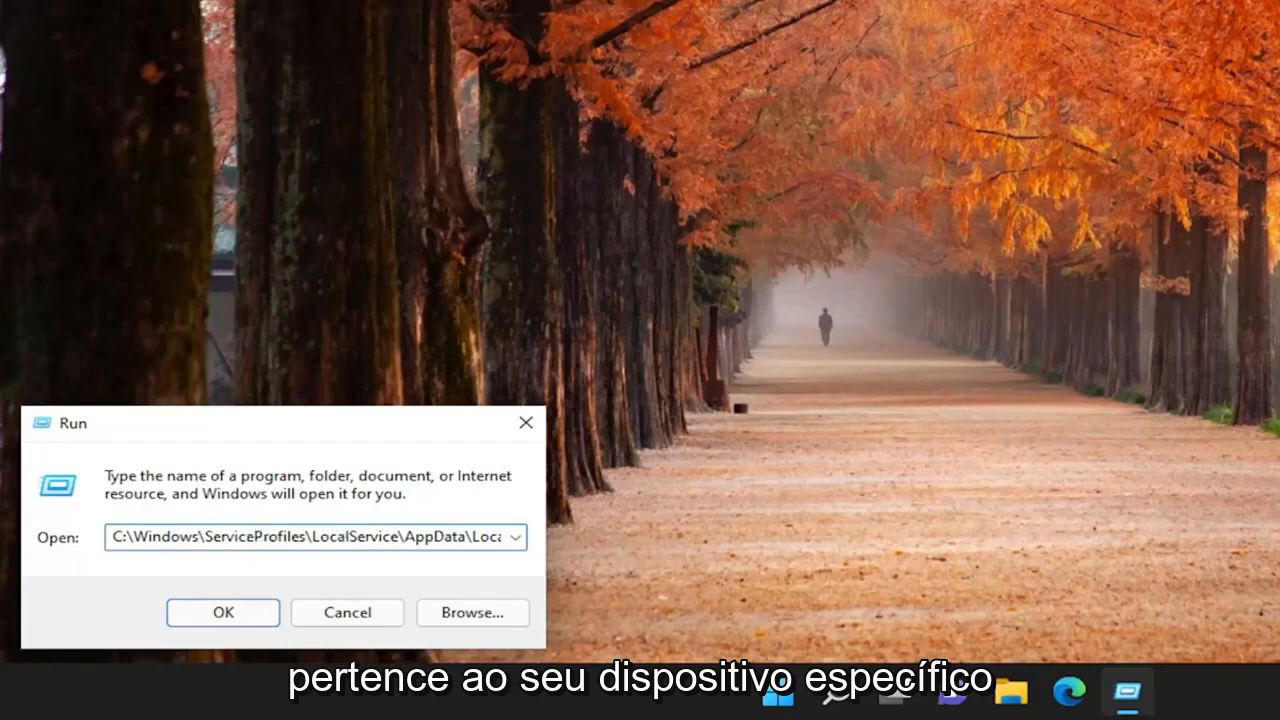
click(240, 612)
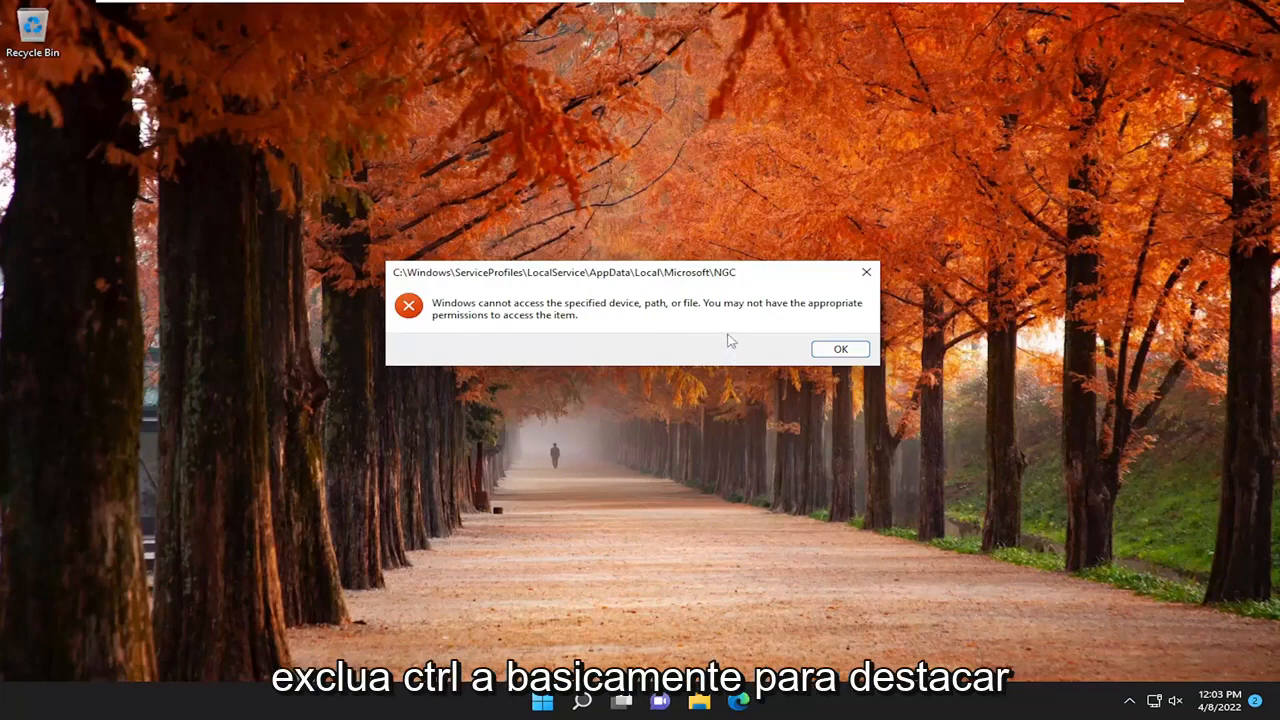
click(841, 349)
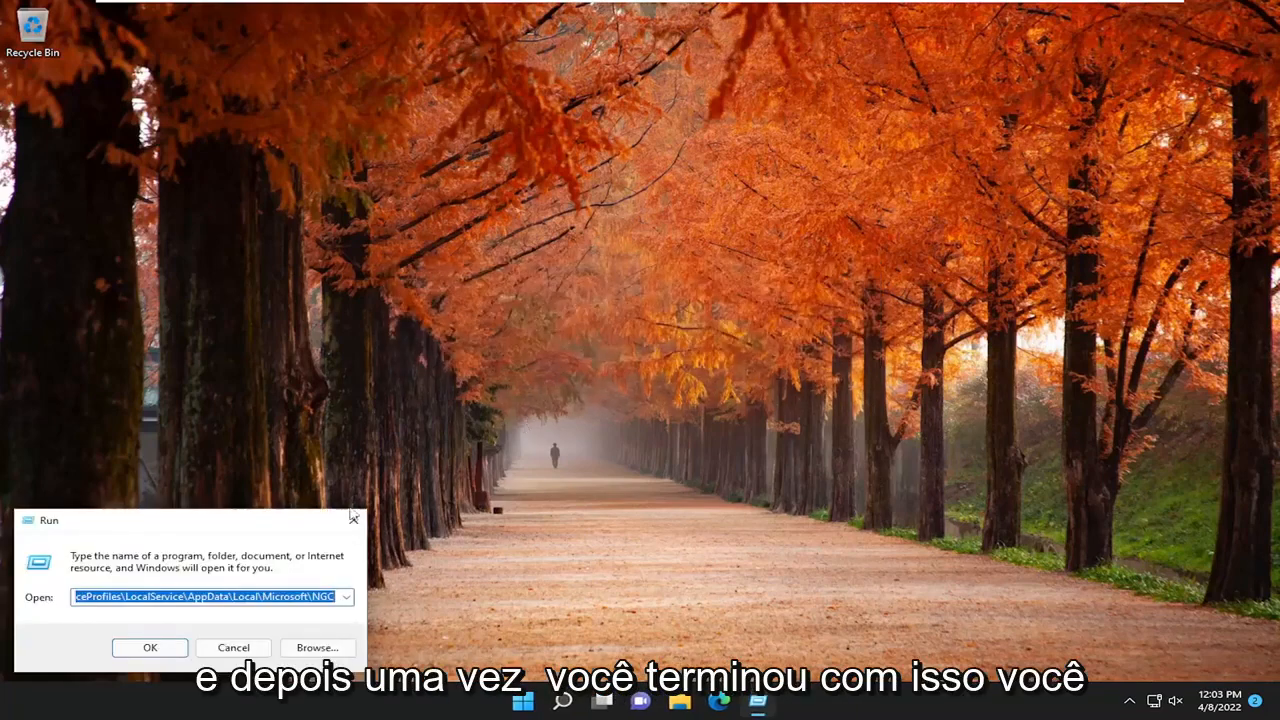
click(353, 517)
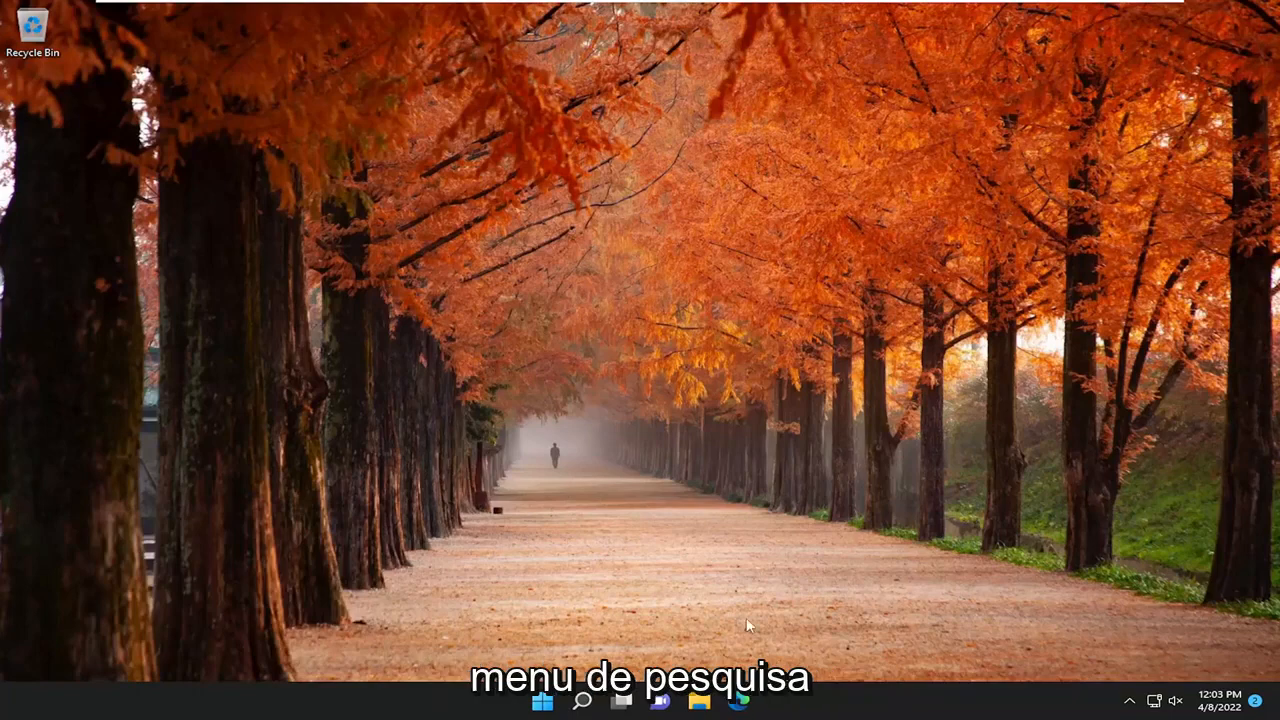
Step: Search for regedit and launch Registry Editor as administrator, allowing it to make changes to the device
click(582, 700)
text(rege)
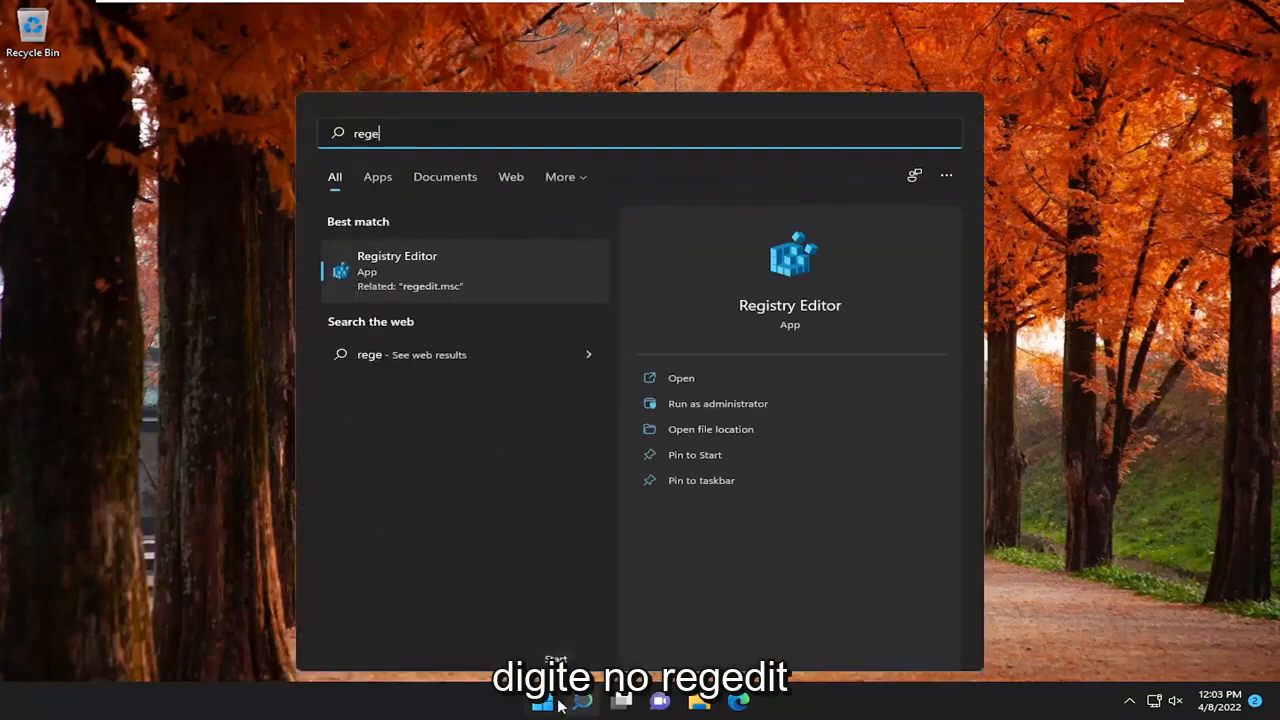
text(dit)
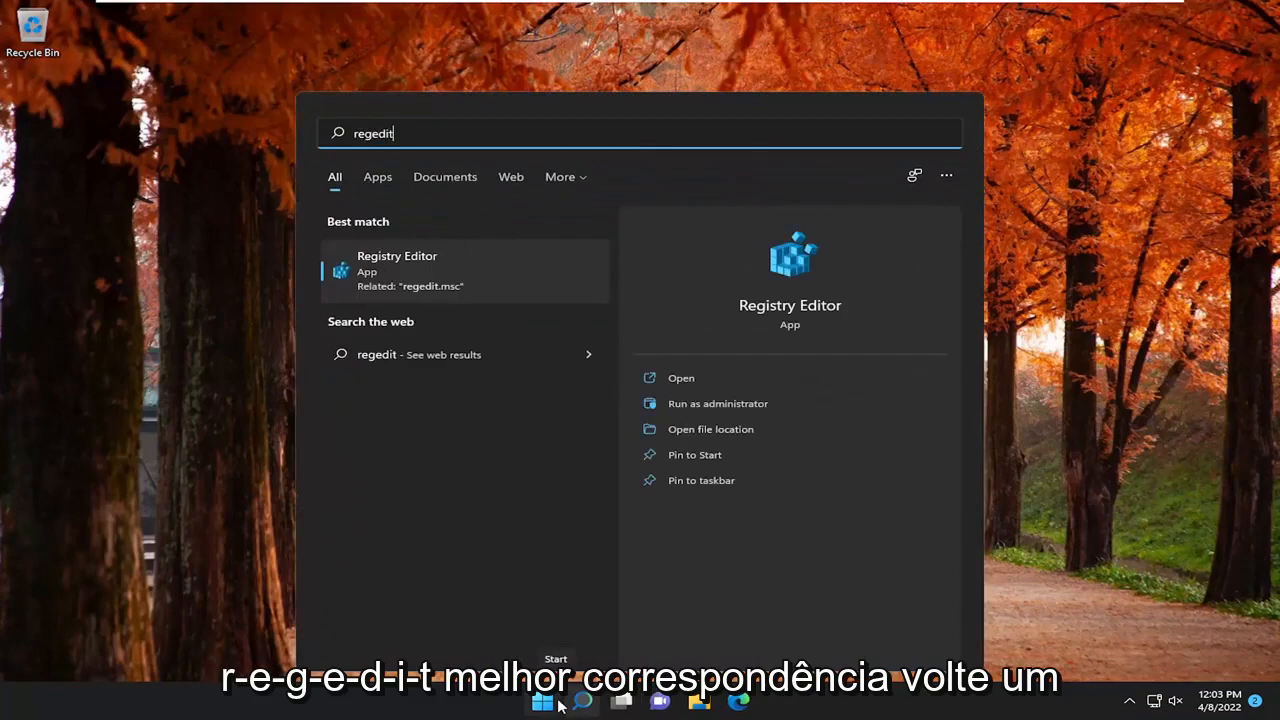
right_click(428, 282)
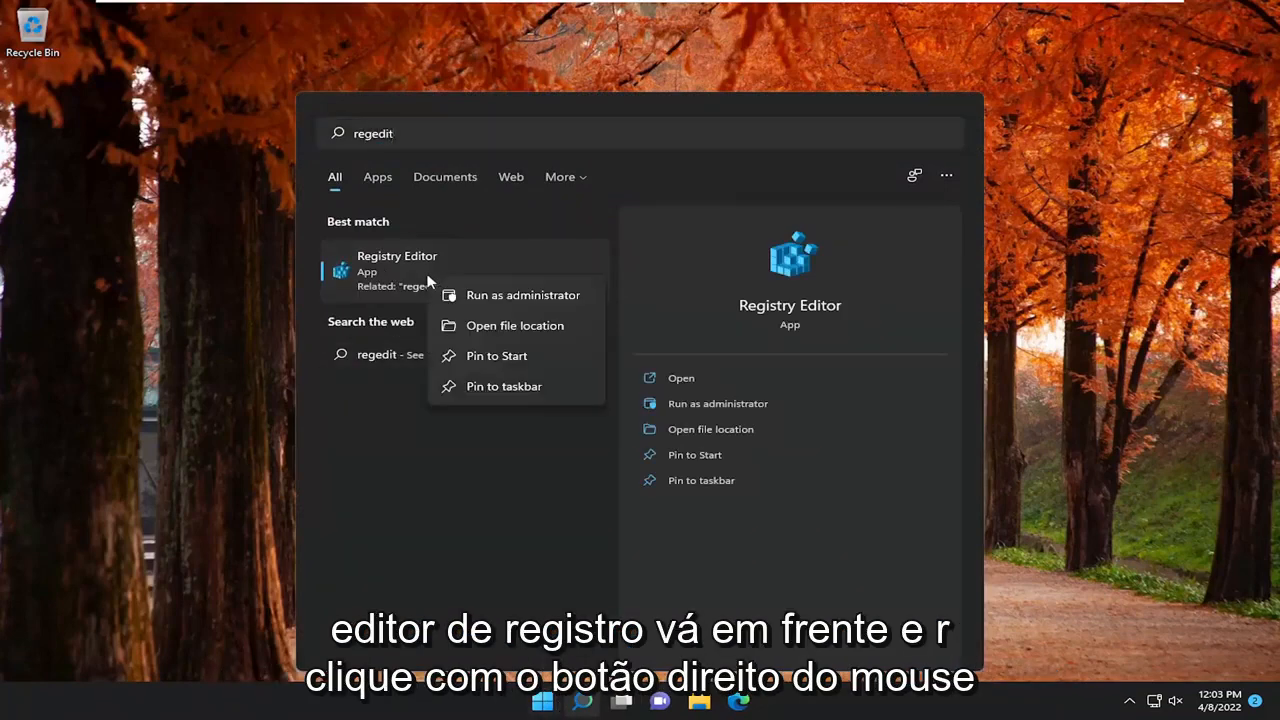
click(493, 296)
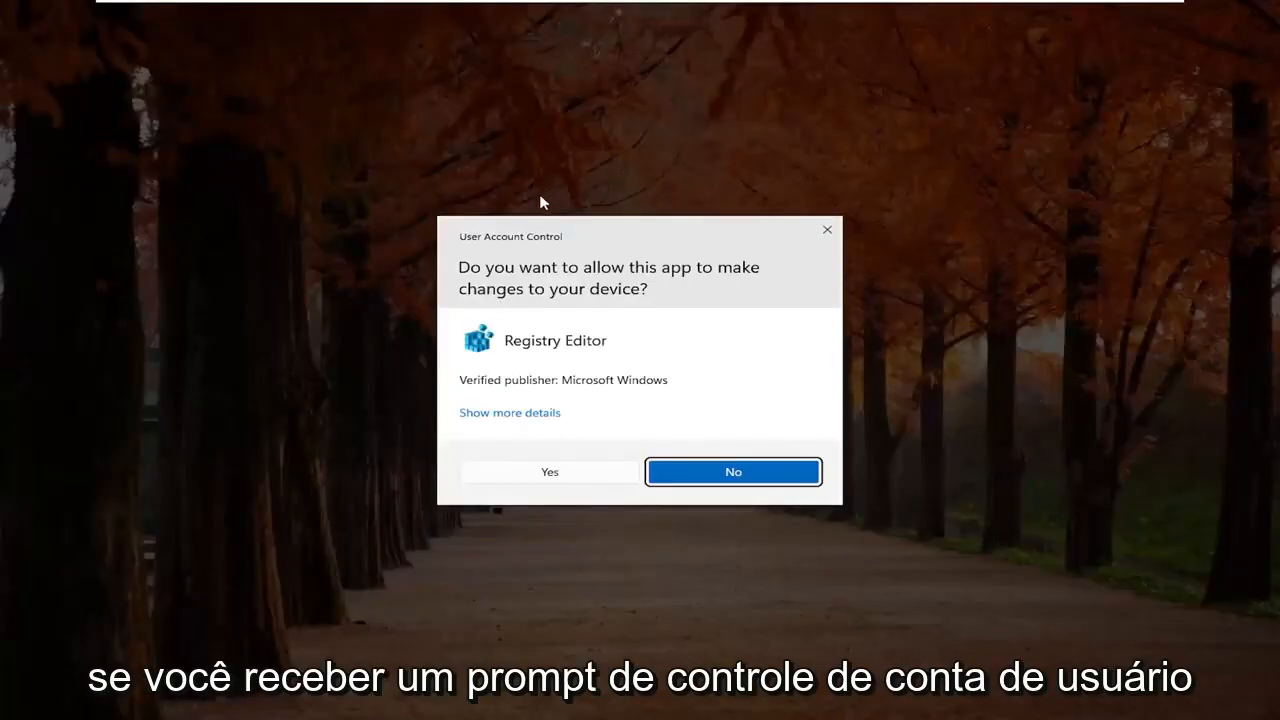
click(520, 471)
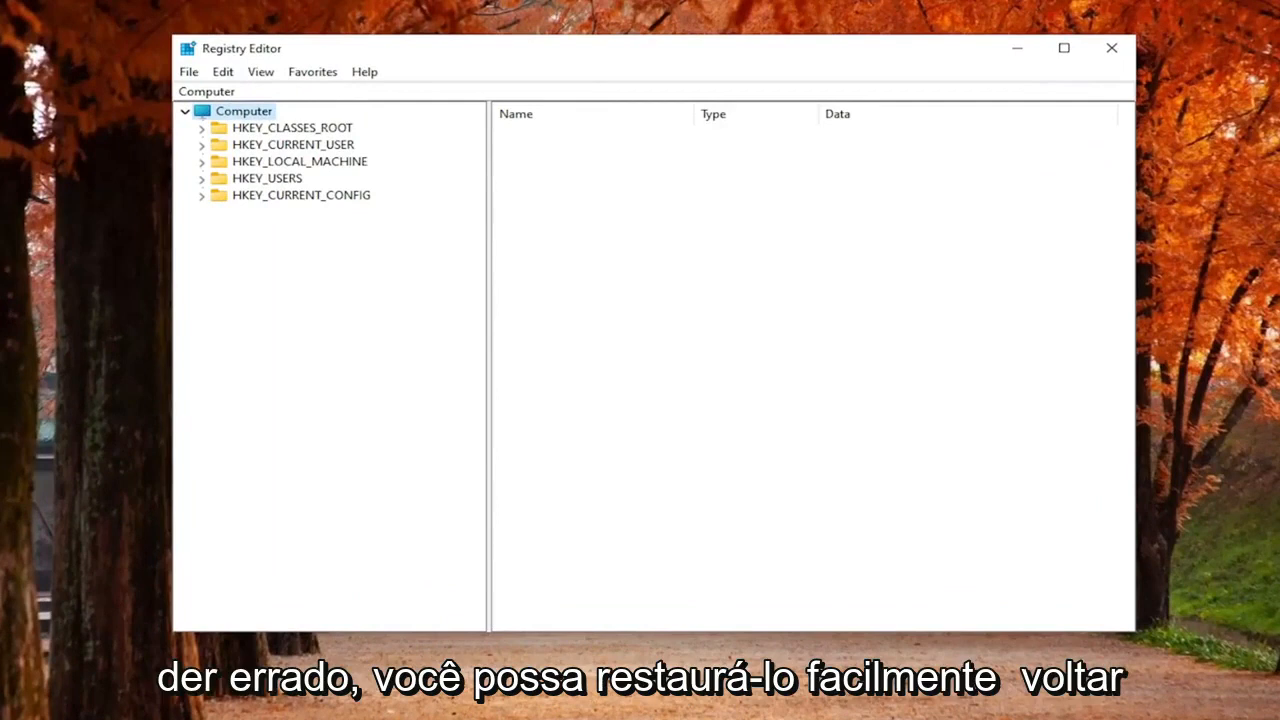
click(189, 73)
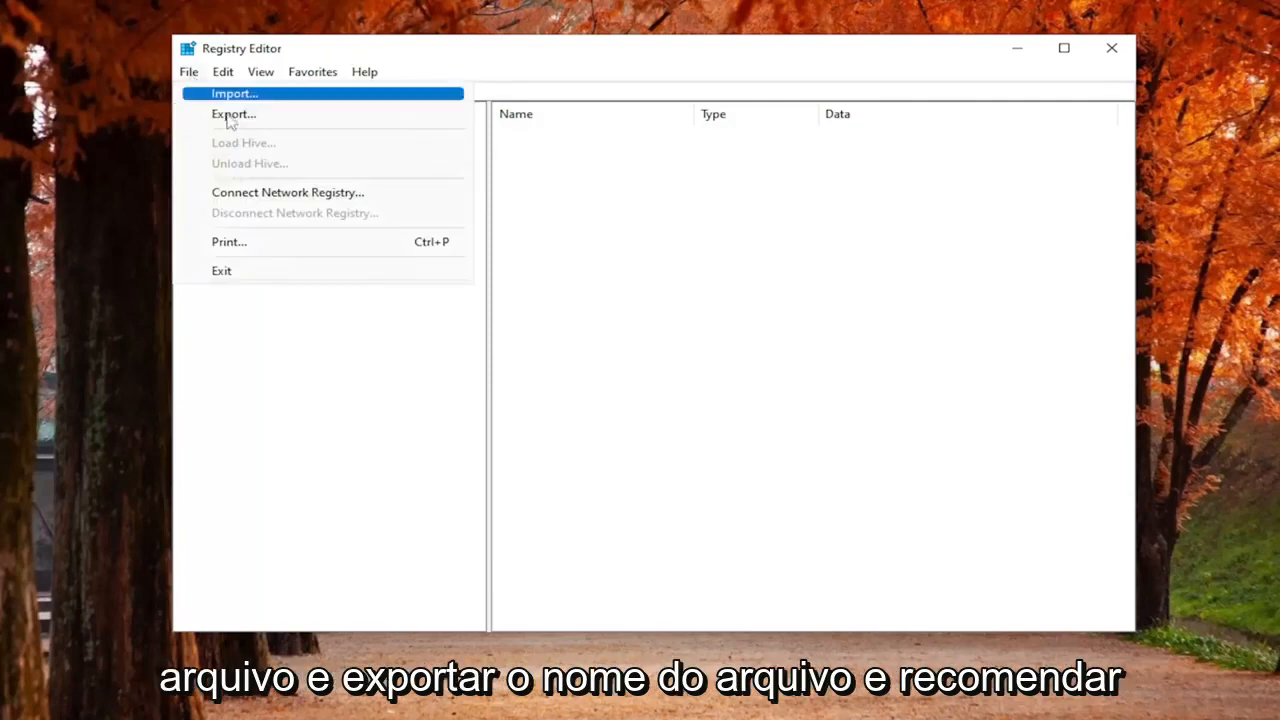
click(229, 115)
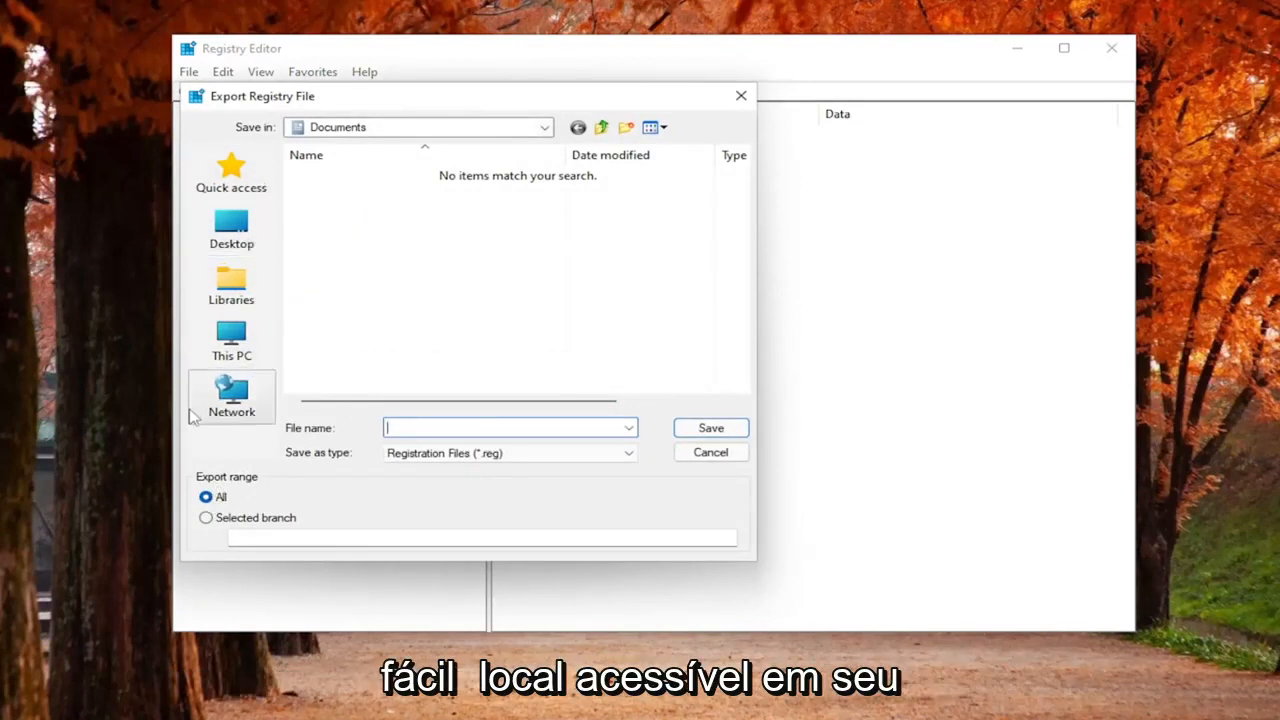
click(710, 452)
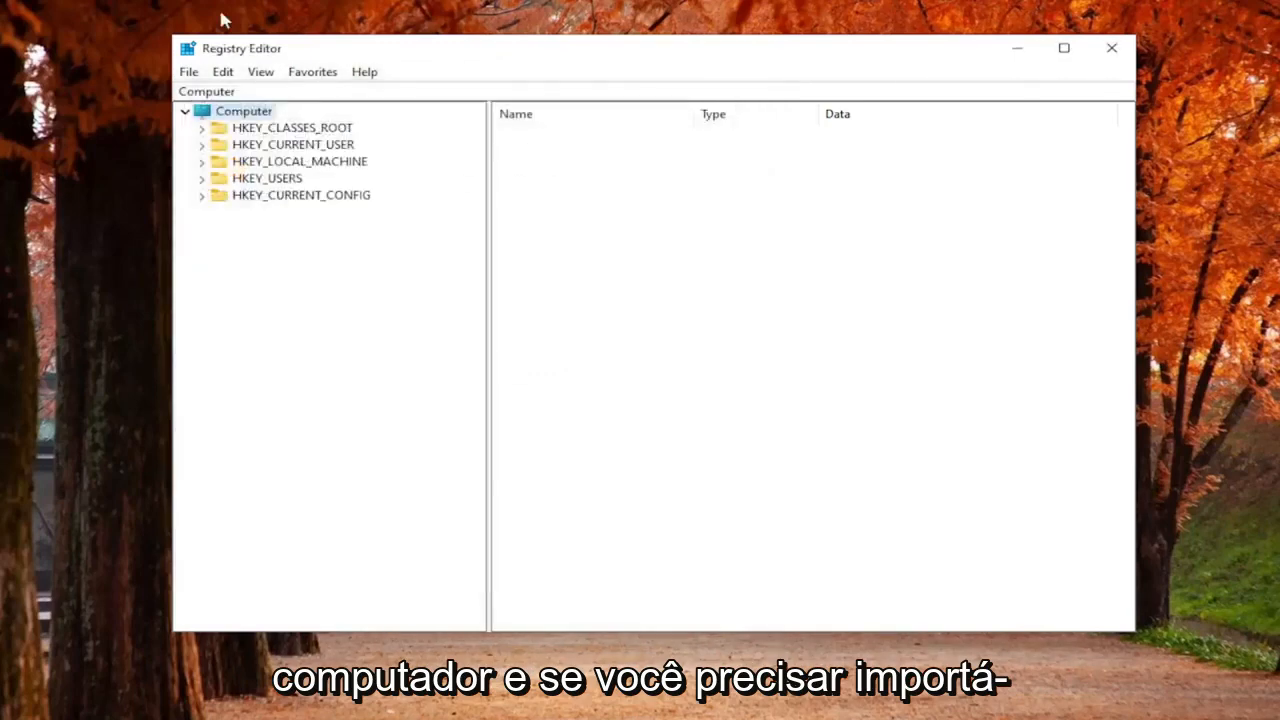
click(192, 74)
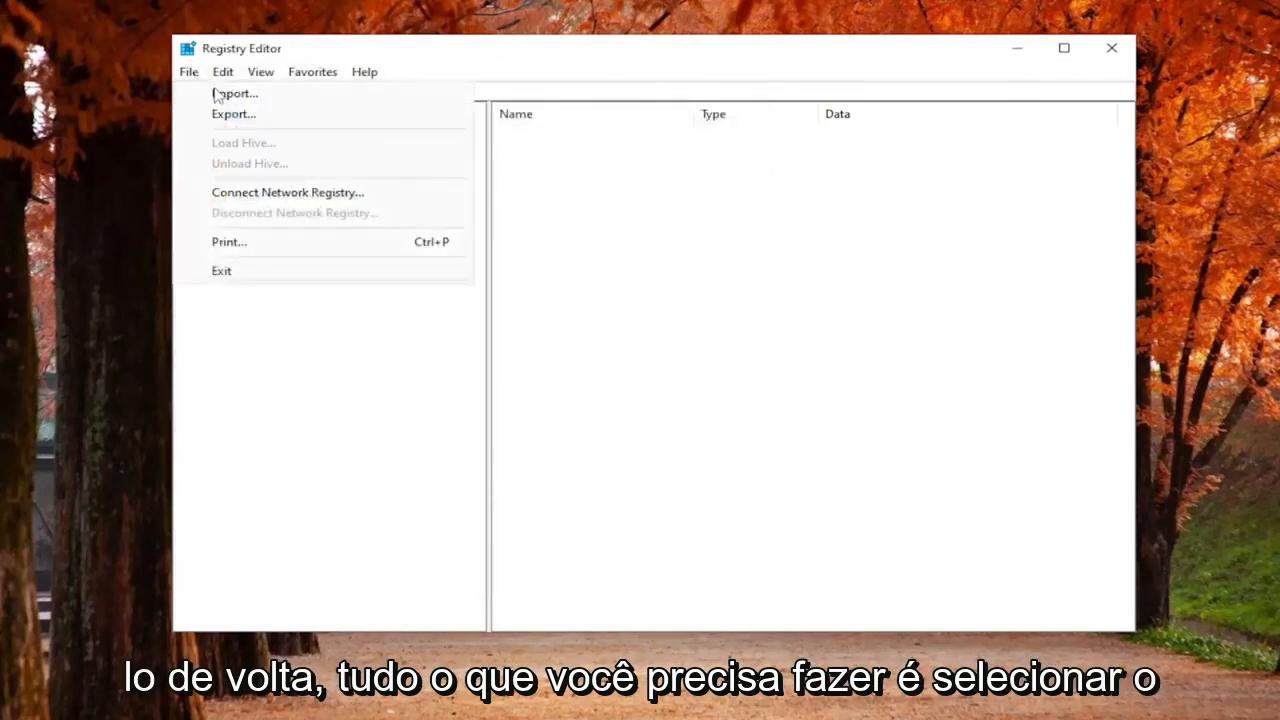
click(220, 91)
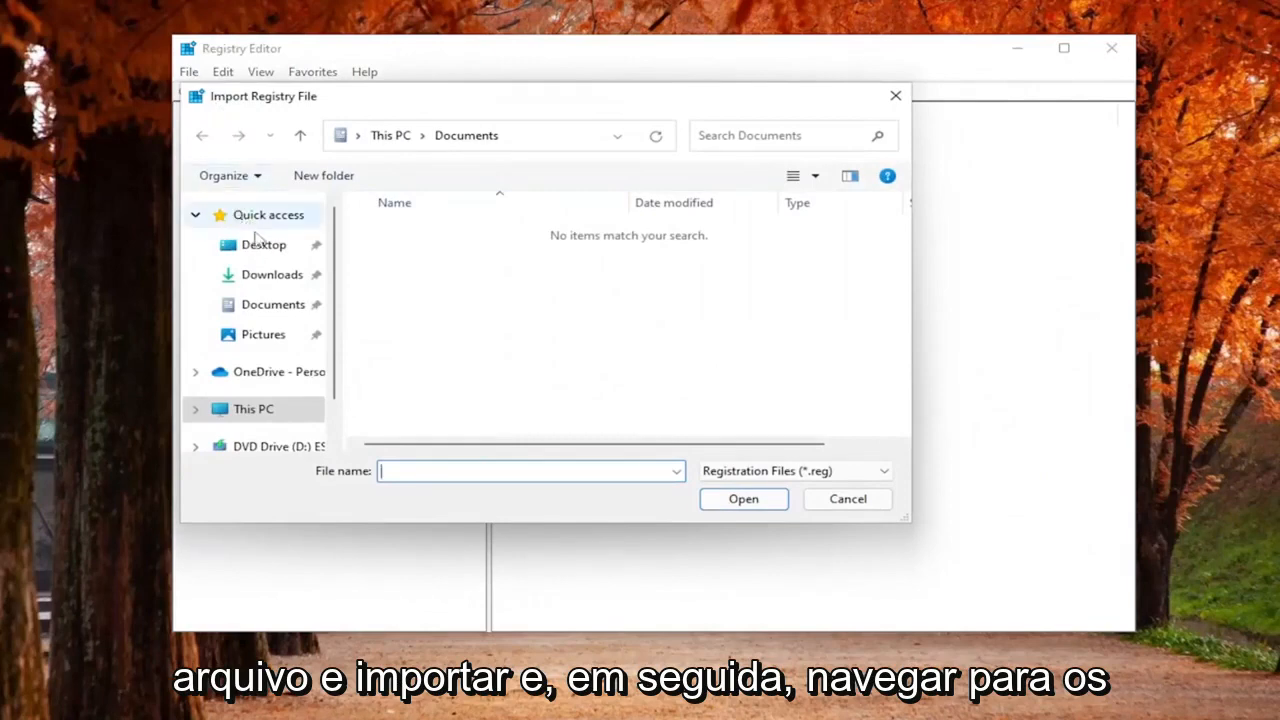
click(252, 246)
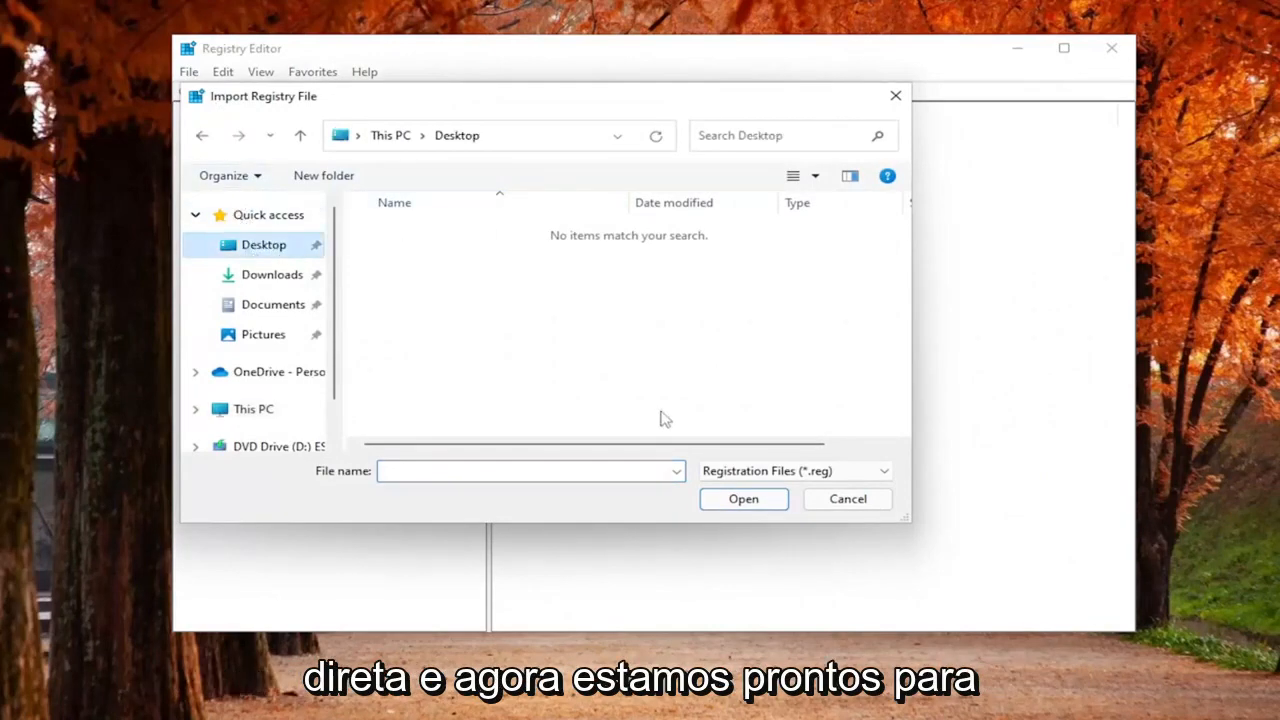
click(860, 505)
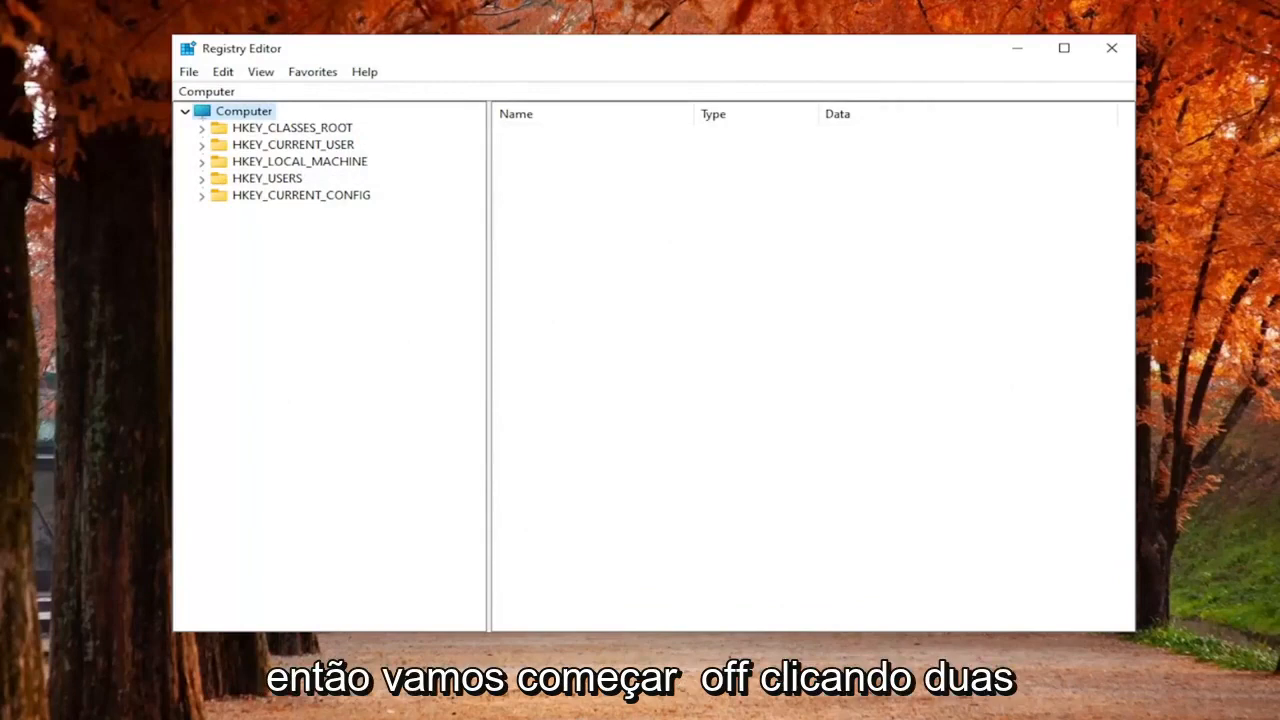
Step: Navigate to the registry key HKEY_LOCAL_MACHINE\SOFTWARE\Policies\Microsoft\Windows\System
double_click(298, 165)
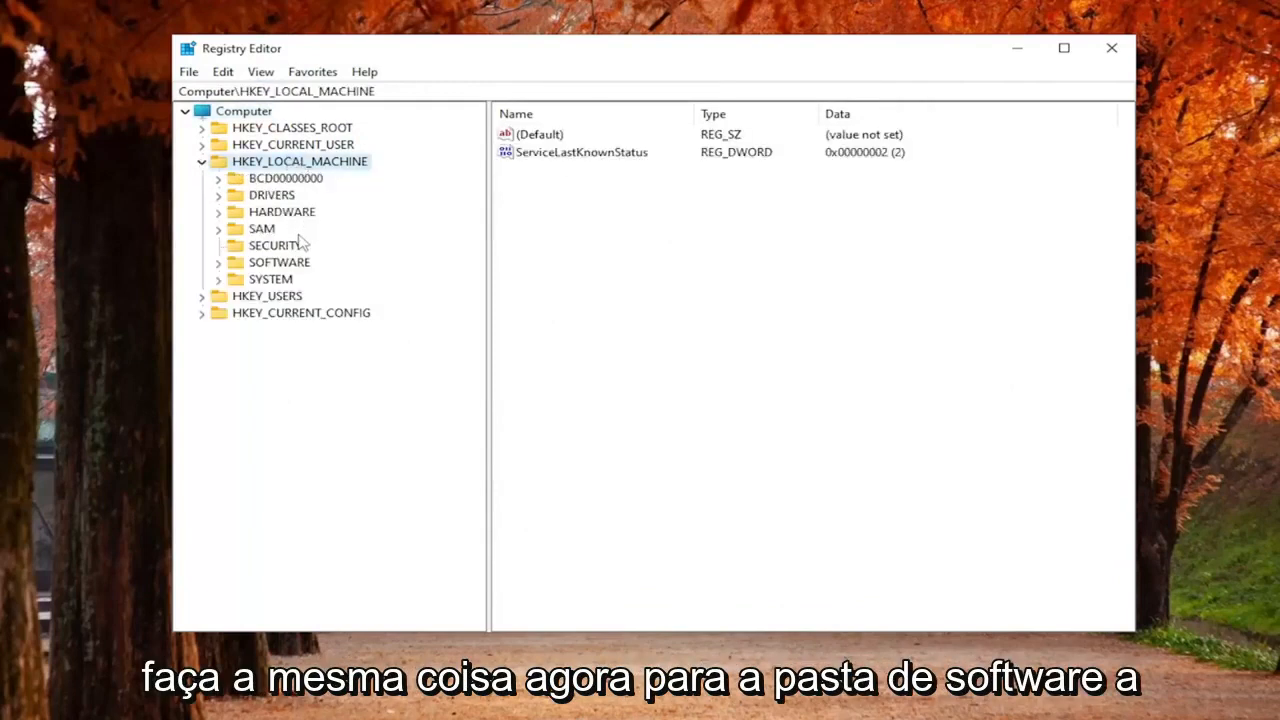
double_click(280, 264)
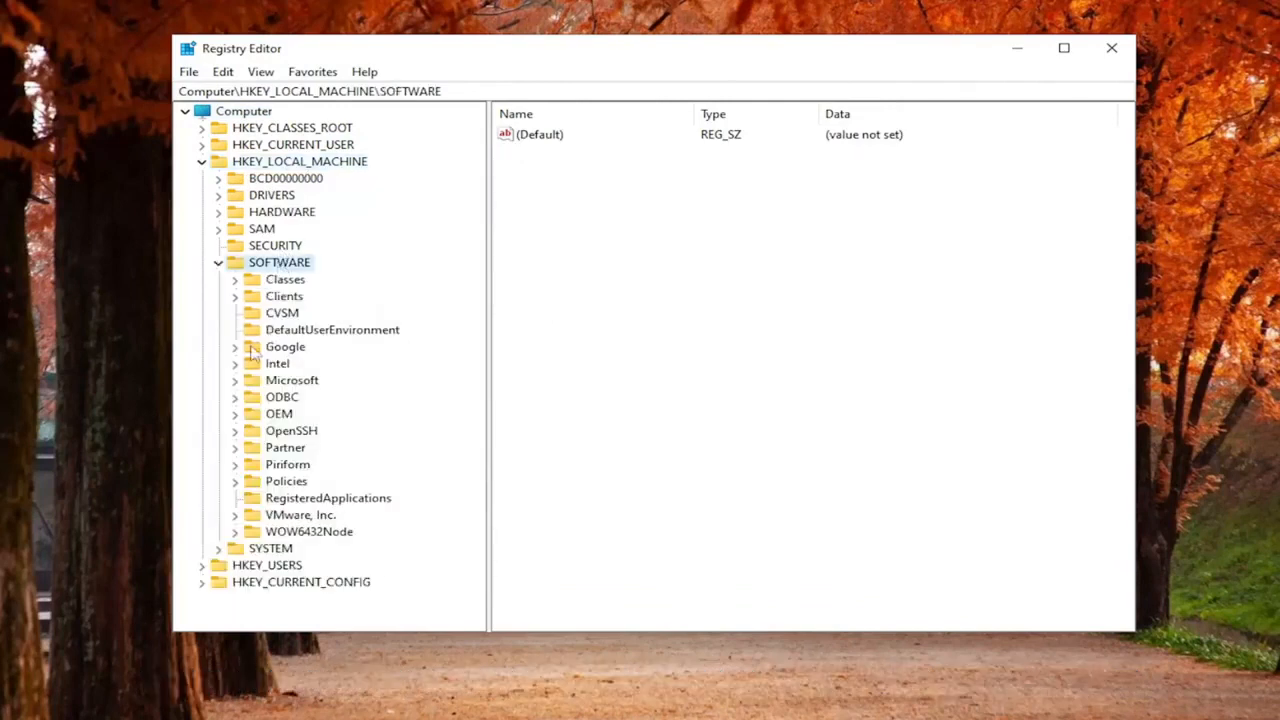
double_click(286, 481)
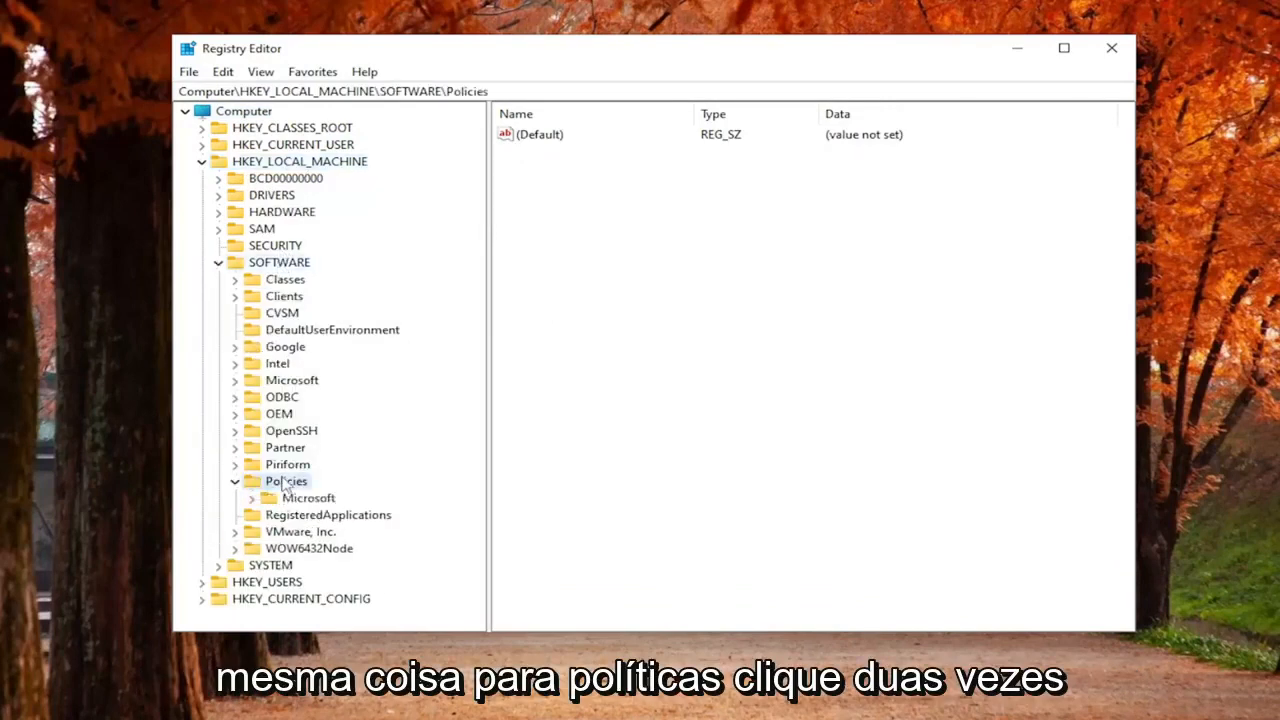
click(295, 498)
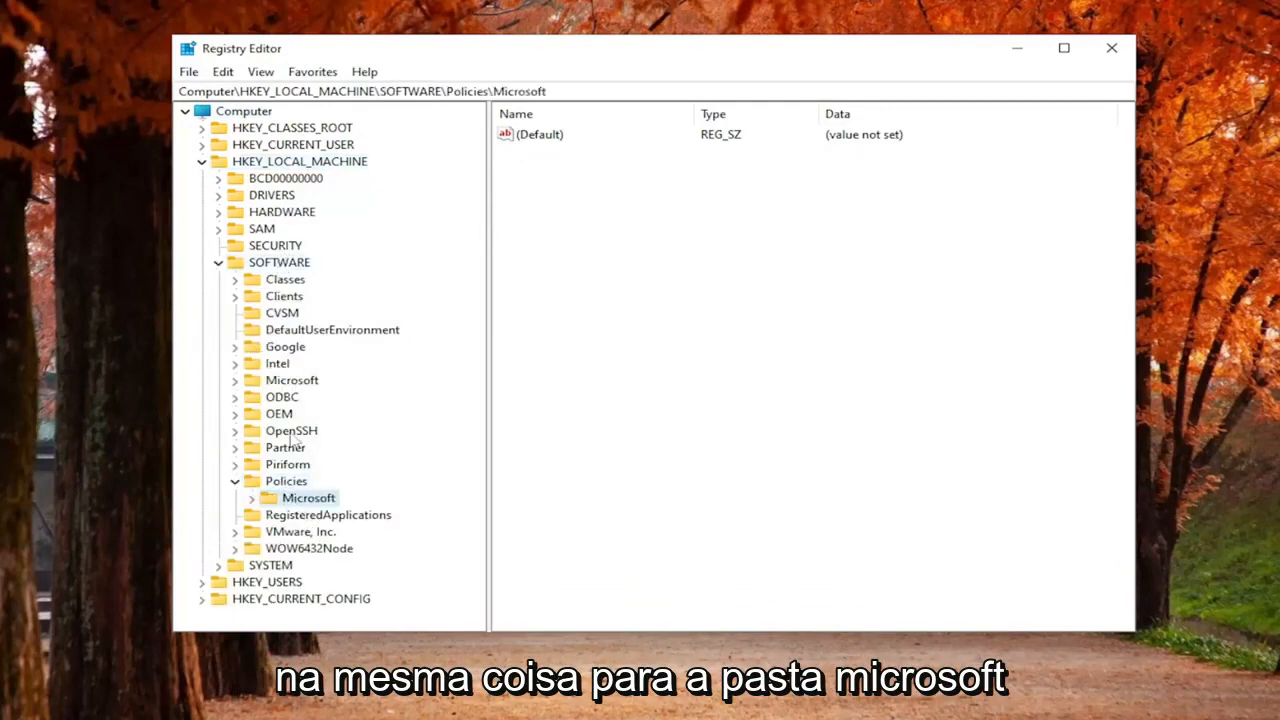
double_click(295, 498)
scroll(366, 451, down, 1)
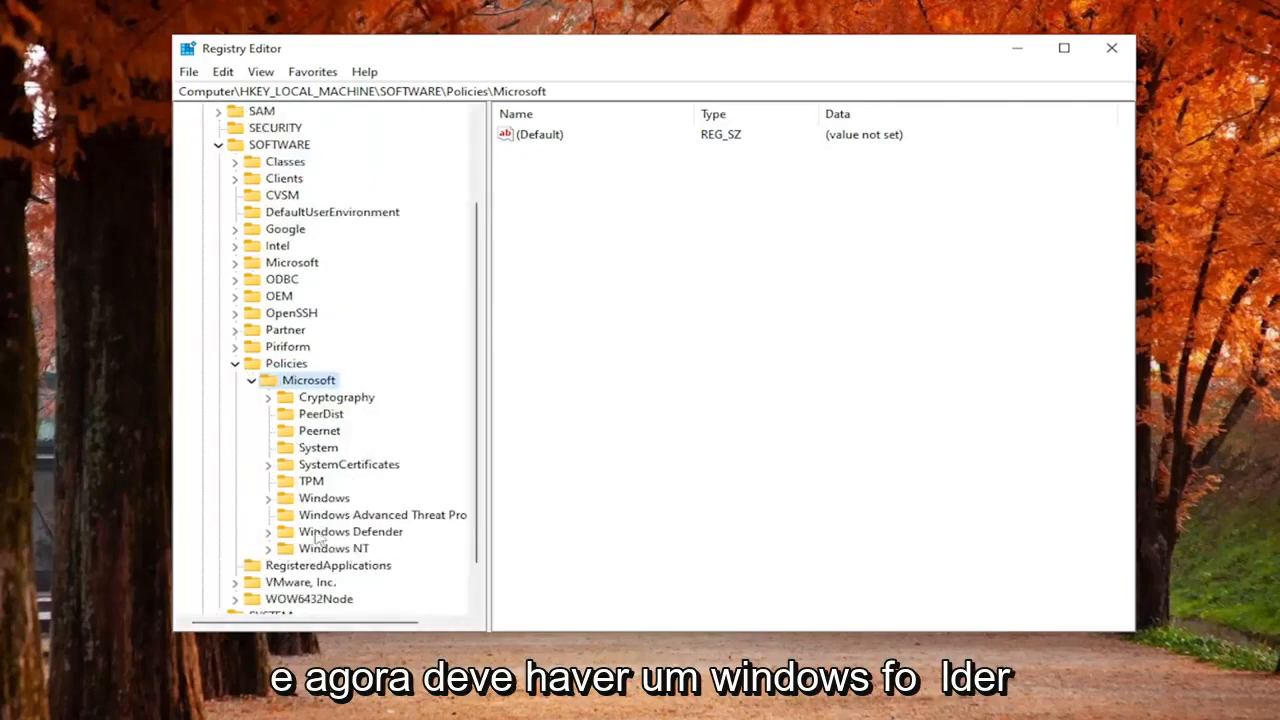
double_click(322, 499)
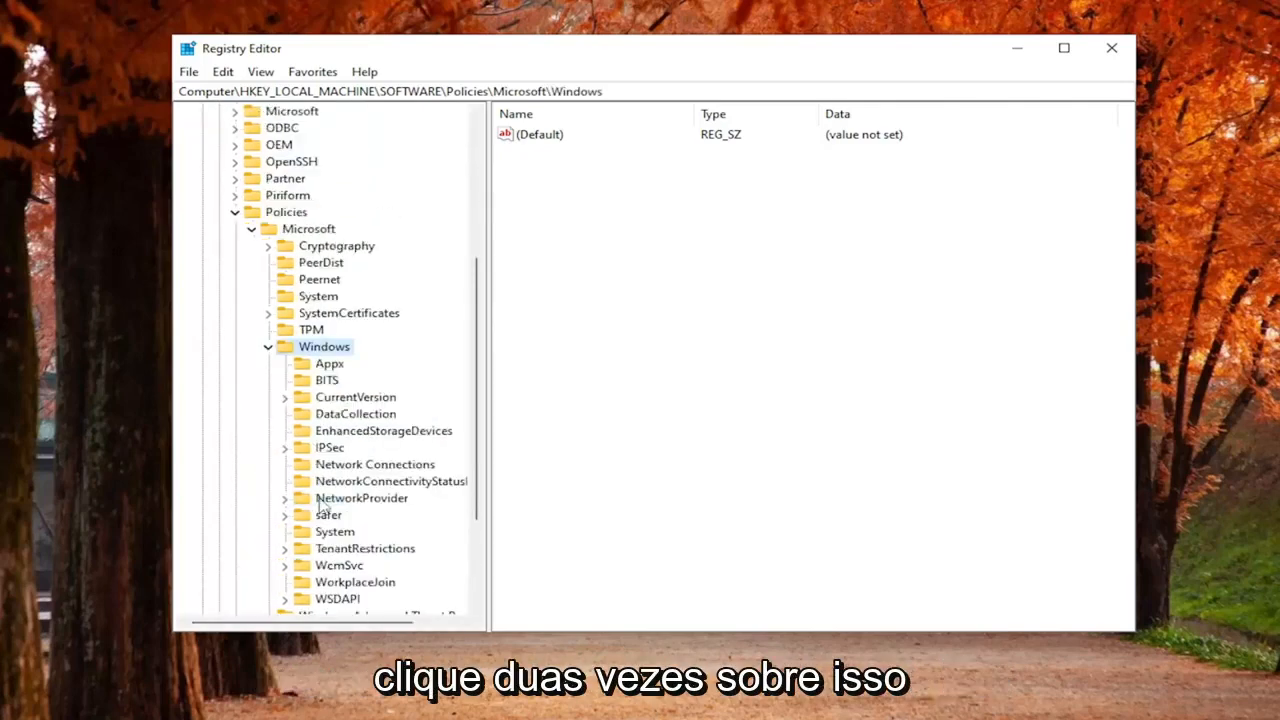
scroll(322, 506, down, 1)
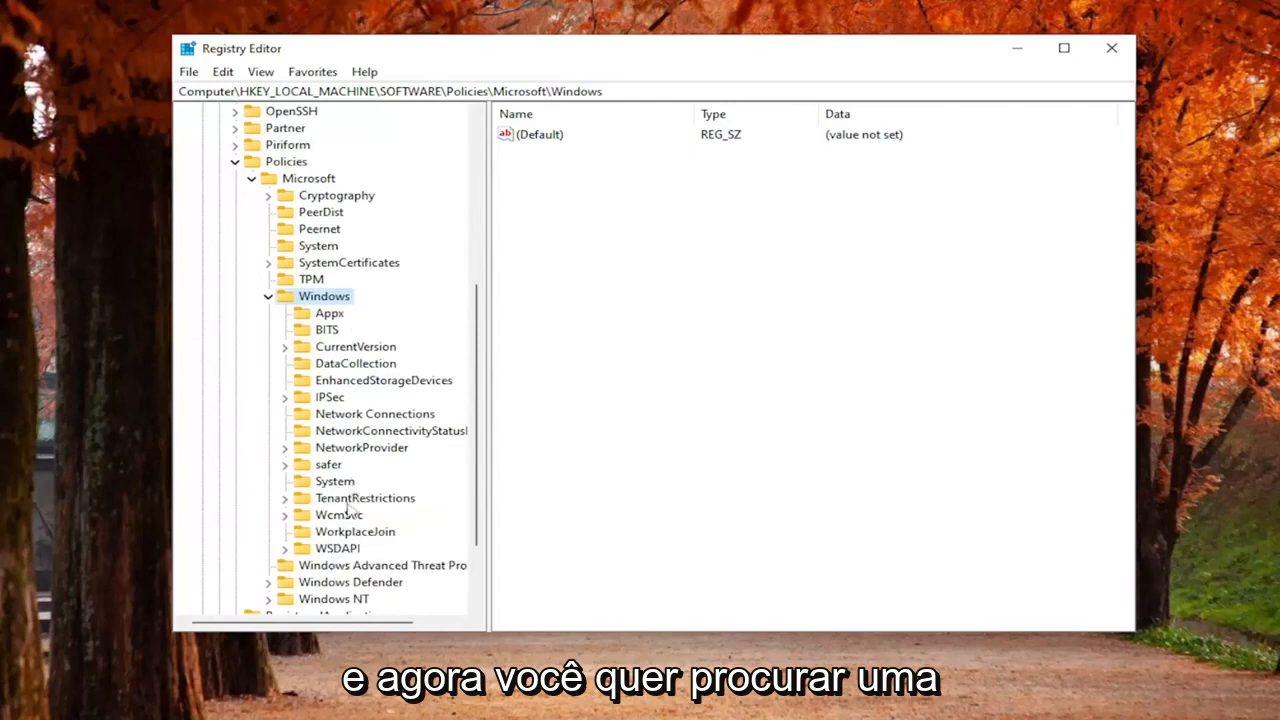
click(336, 484)
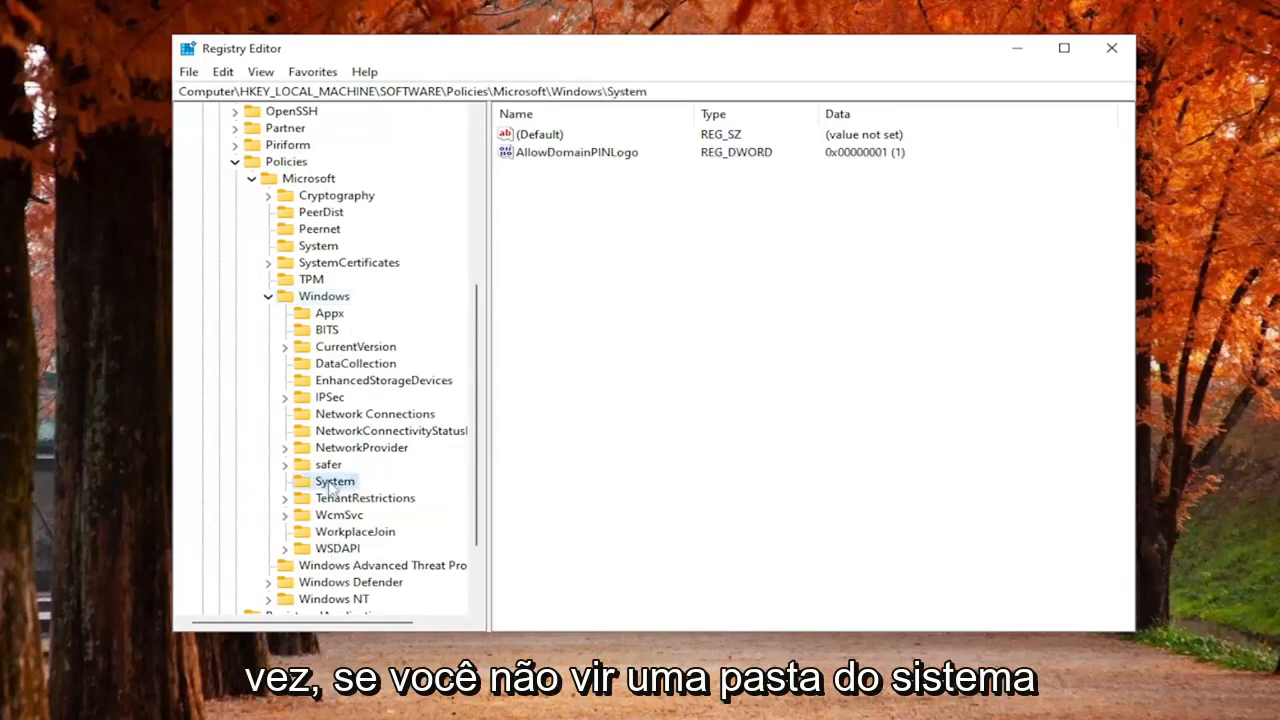
right_click(313, 298)
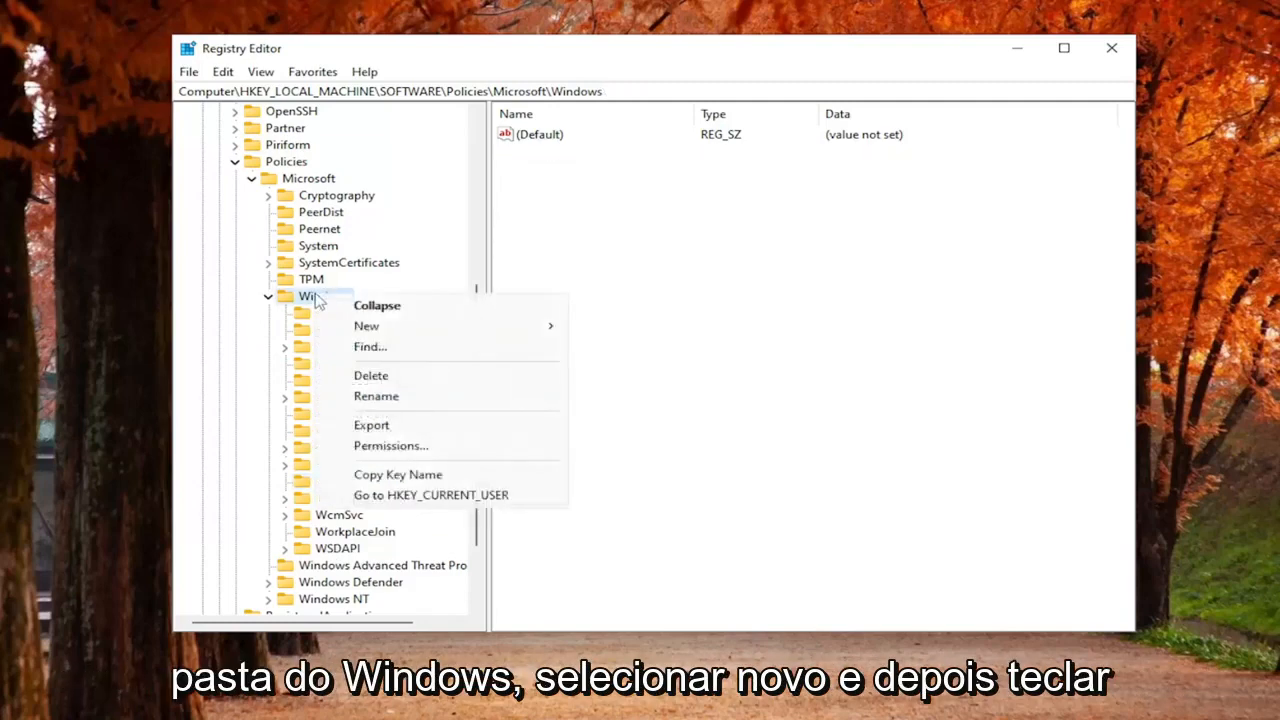
mouse_move(371, 326)
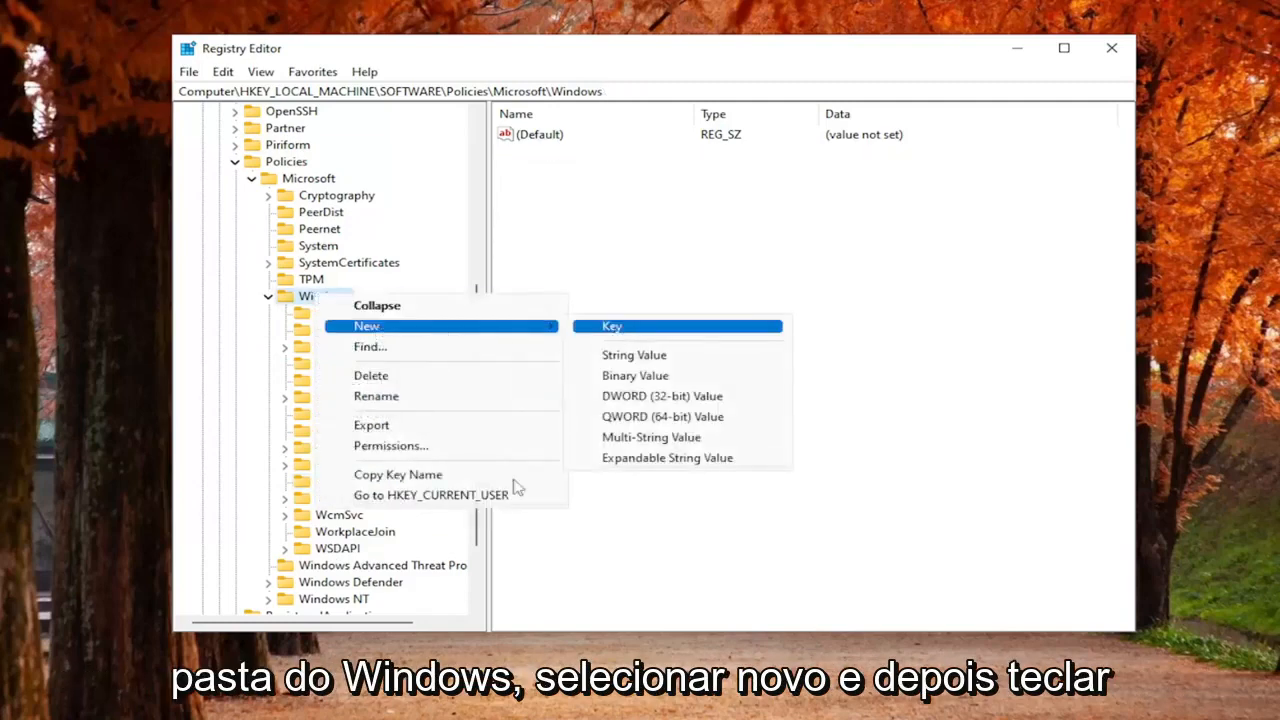
click(332, 546)
click(335, 483)
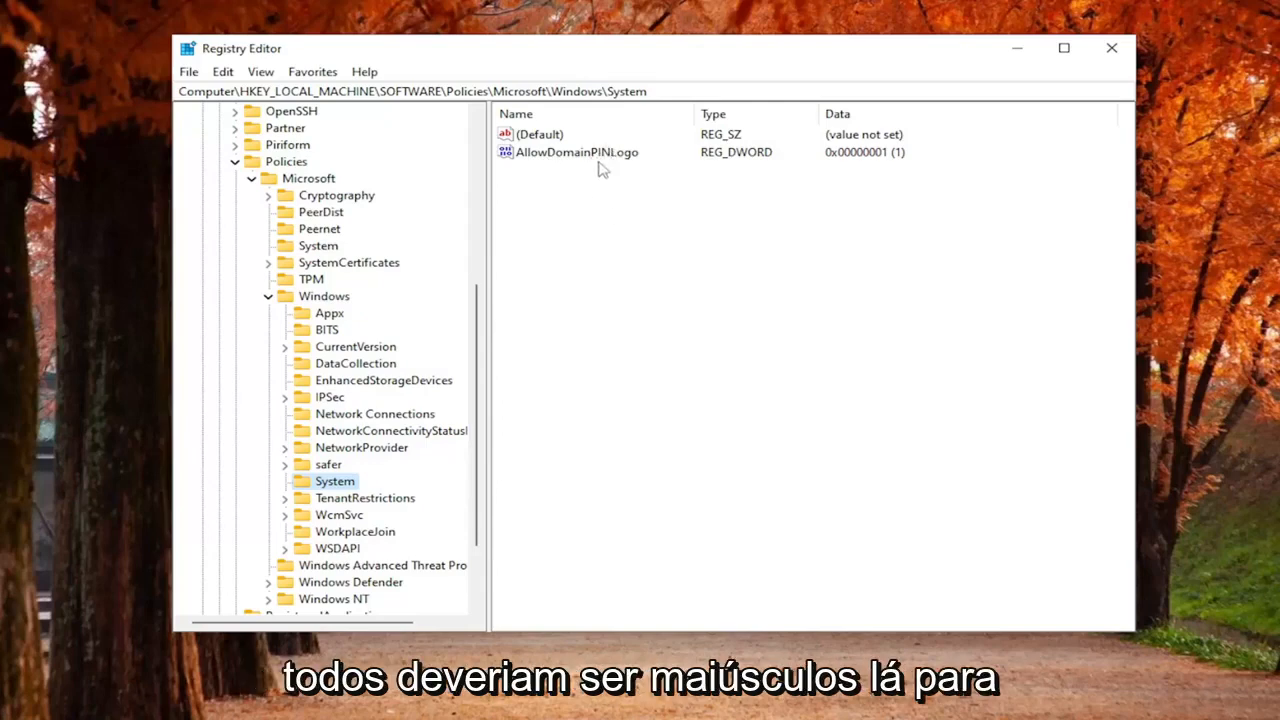
Step: Create a new DWORD (32-bit) value in the Windows\System policy key, keeping its default name
right_click(562, 224)
mouse_move(648, 238)
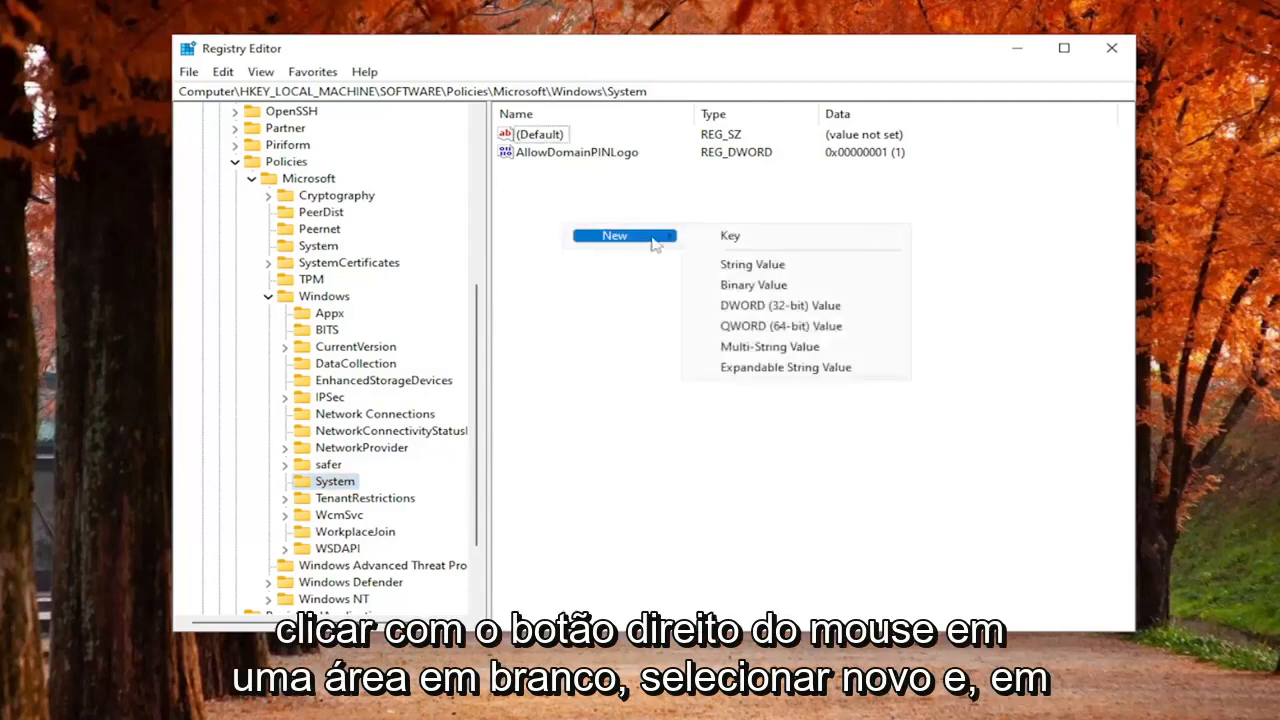
click(762, 313)
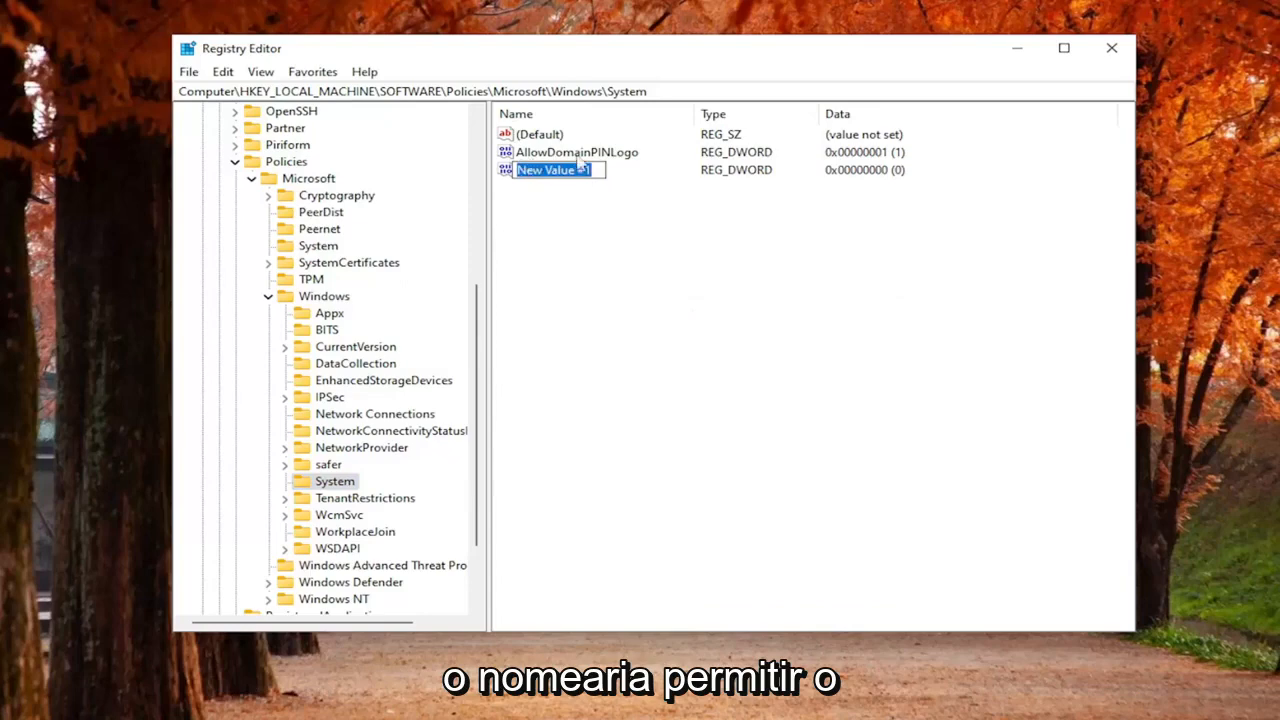
click(625, 153)
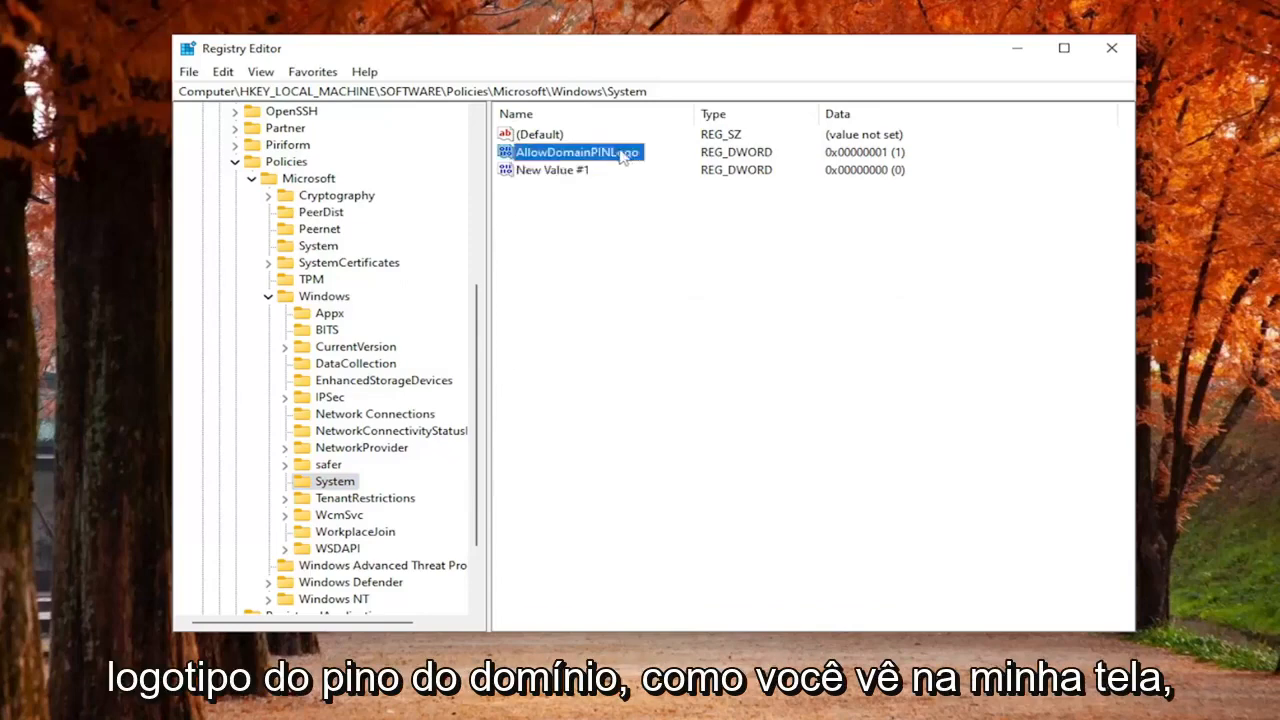
Step: Set the value data of AllowDomainPINLogo to 1 with the hexadecimal base
double_click(606, 155)
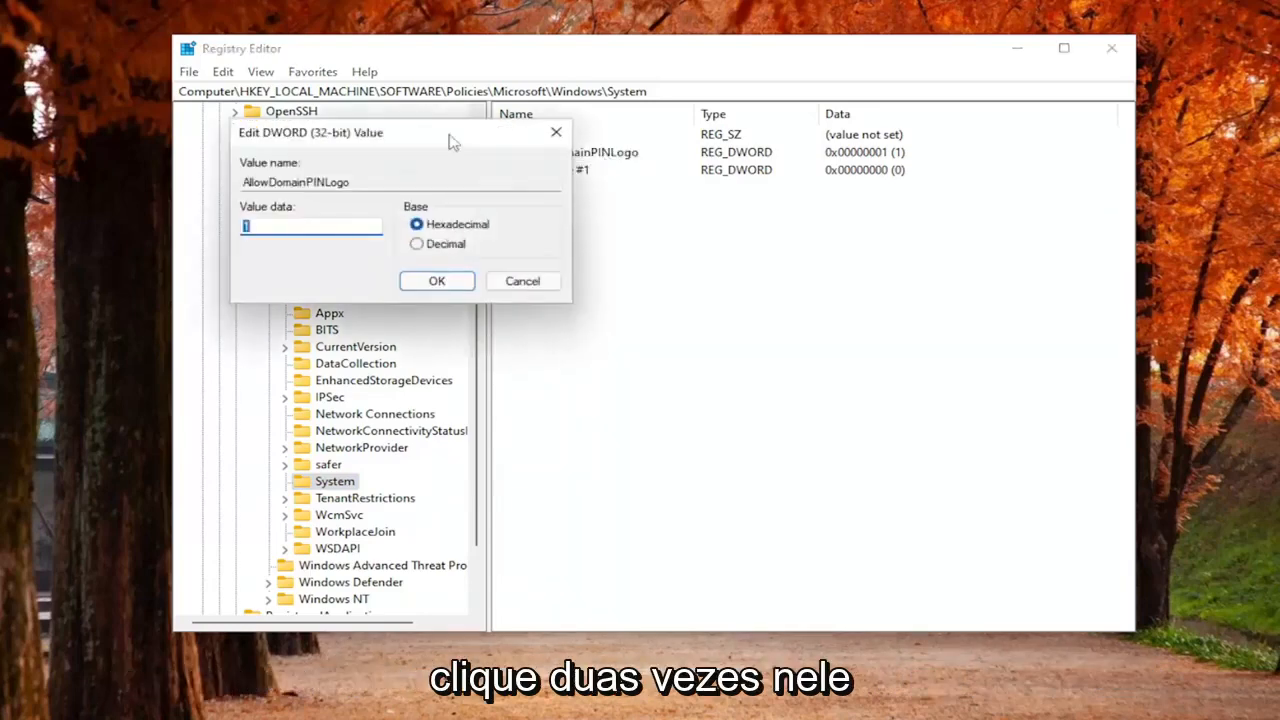
drag(410, 138, 633, 165)
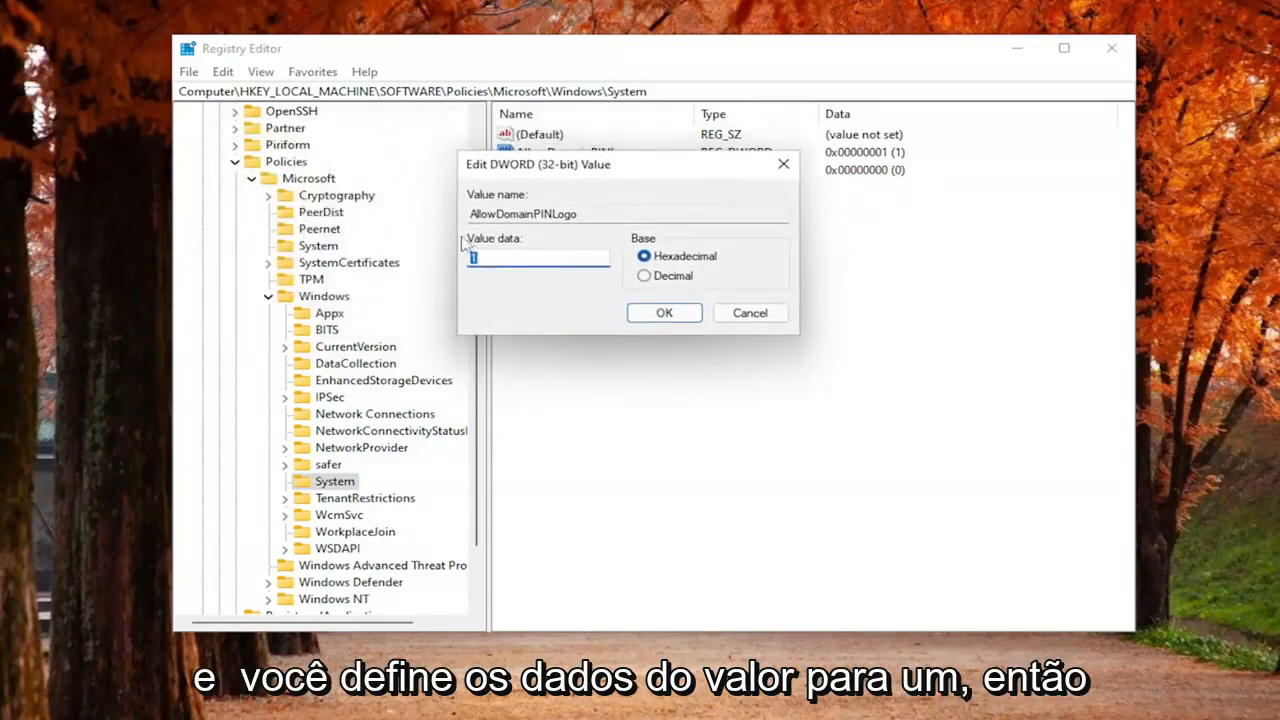
text(1)
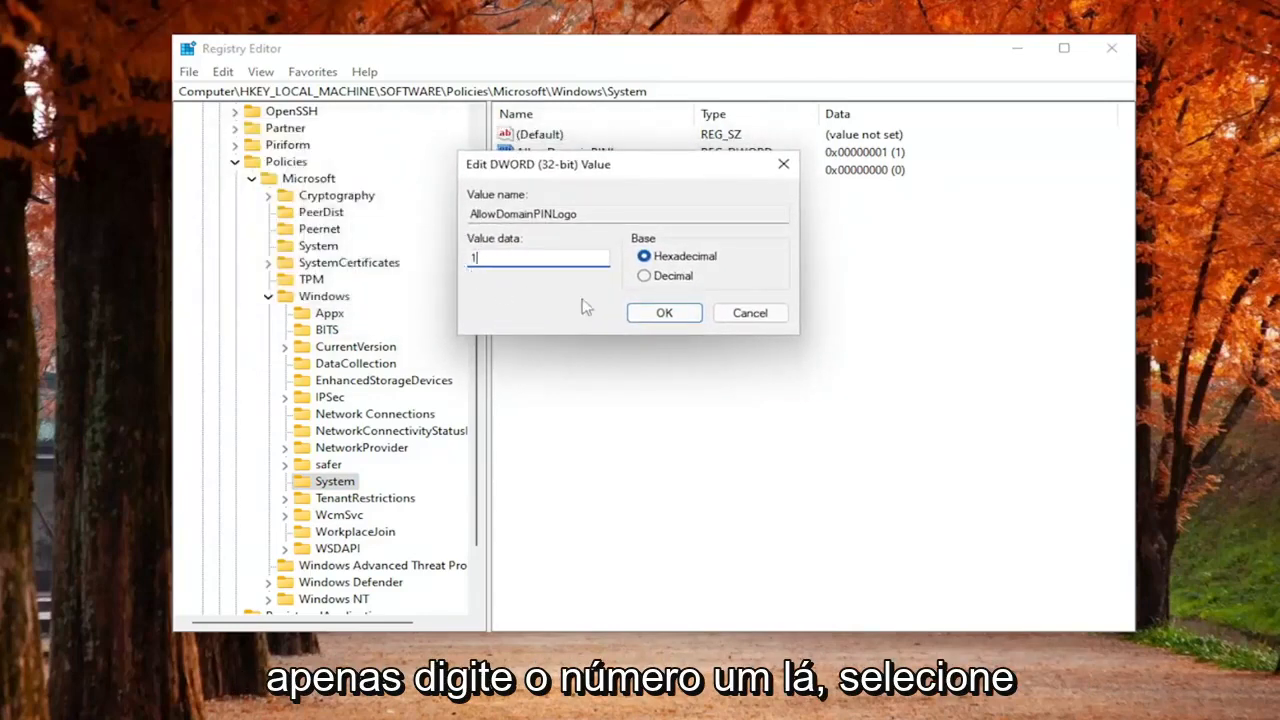
click(663, 313)
Step: Collapse the expanded registry branches up to the Computer root and close Registry Editor
click(270, 297)
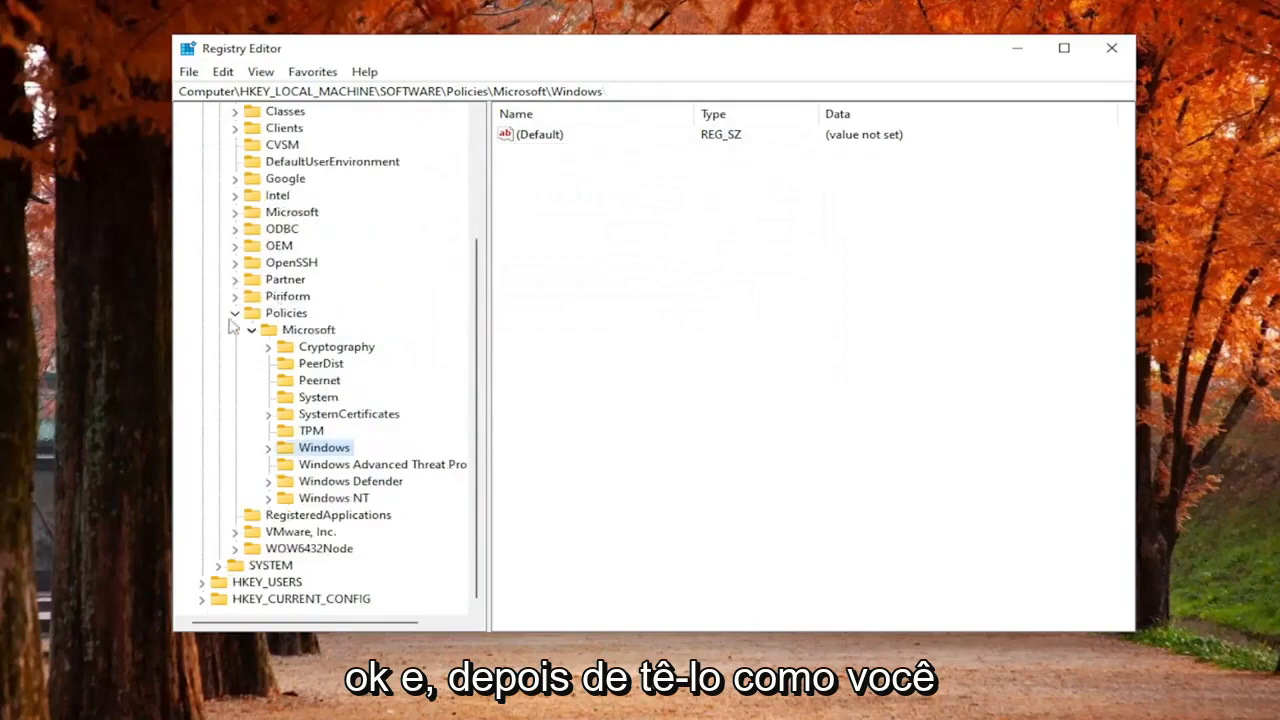
click(252, 330)
click(235, 480)
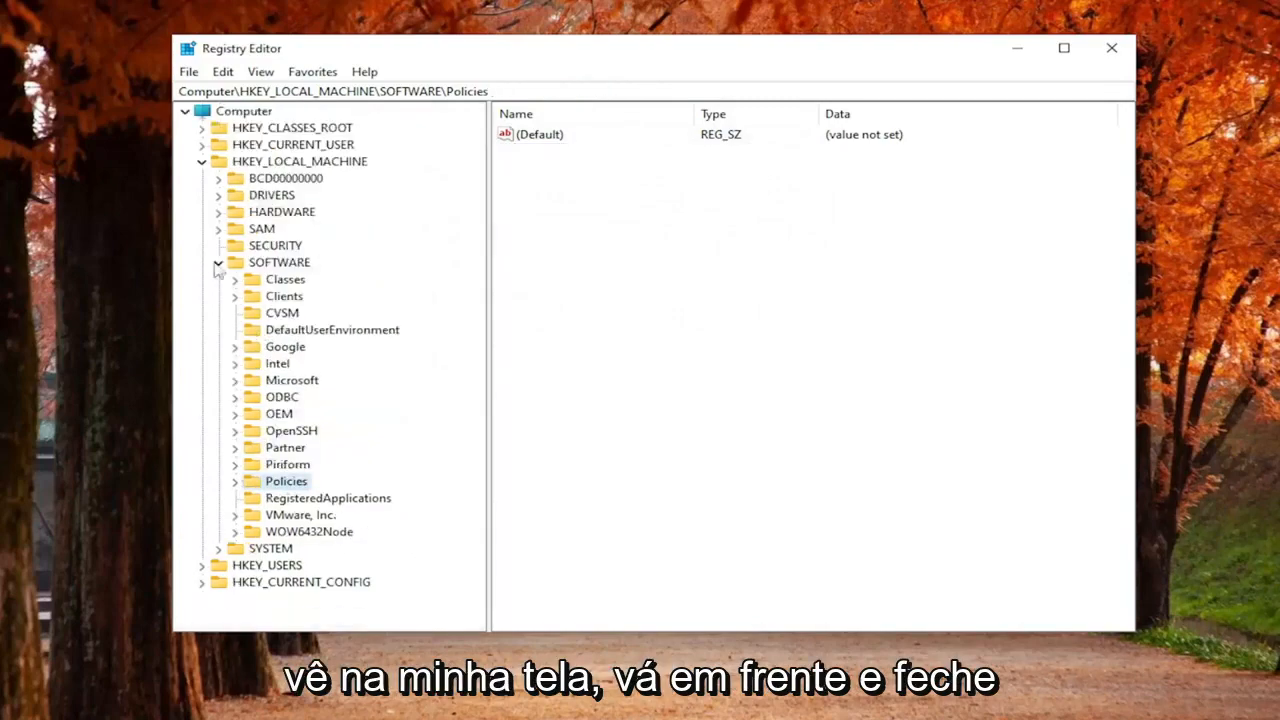
click(218, 262)
click(201, 161)
click(232, 112)
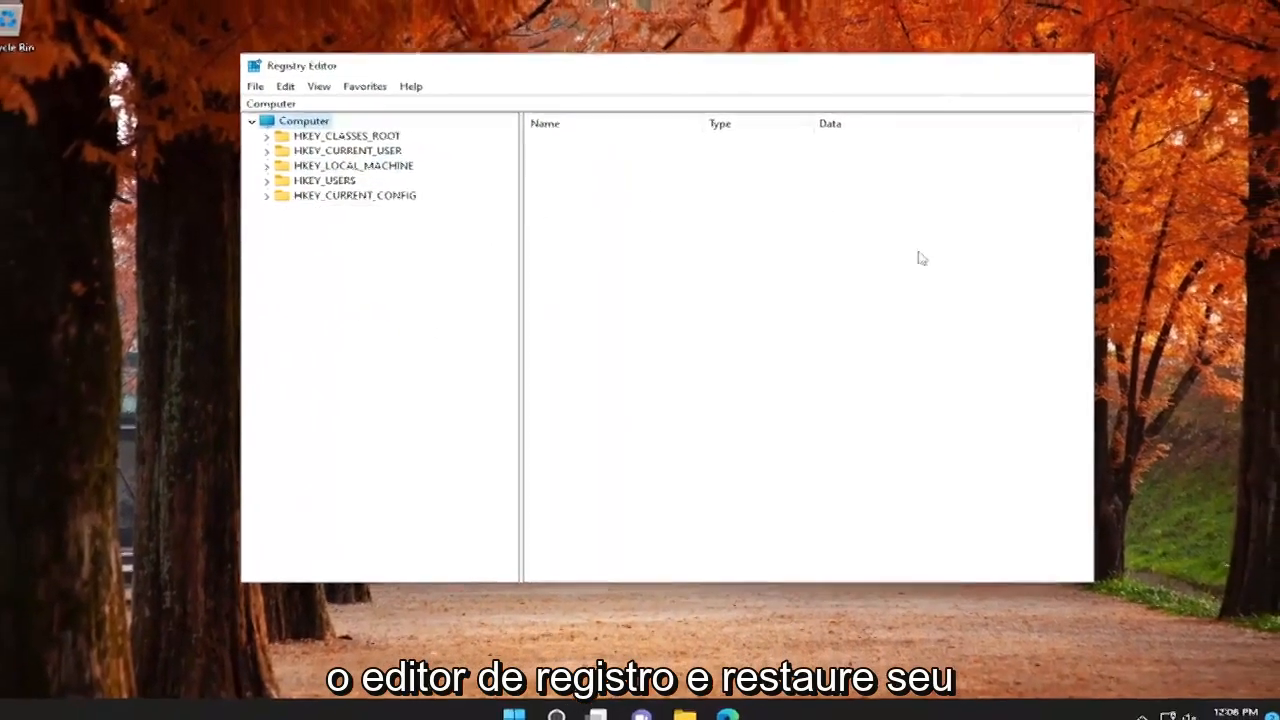
click(1107, 50)
Step: Restart the computer
right_click(535, 705)
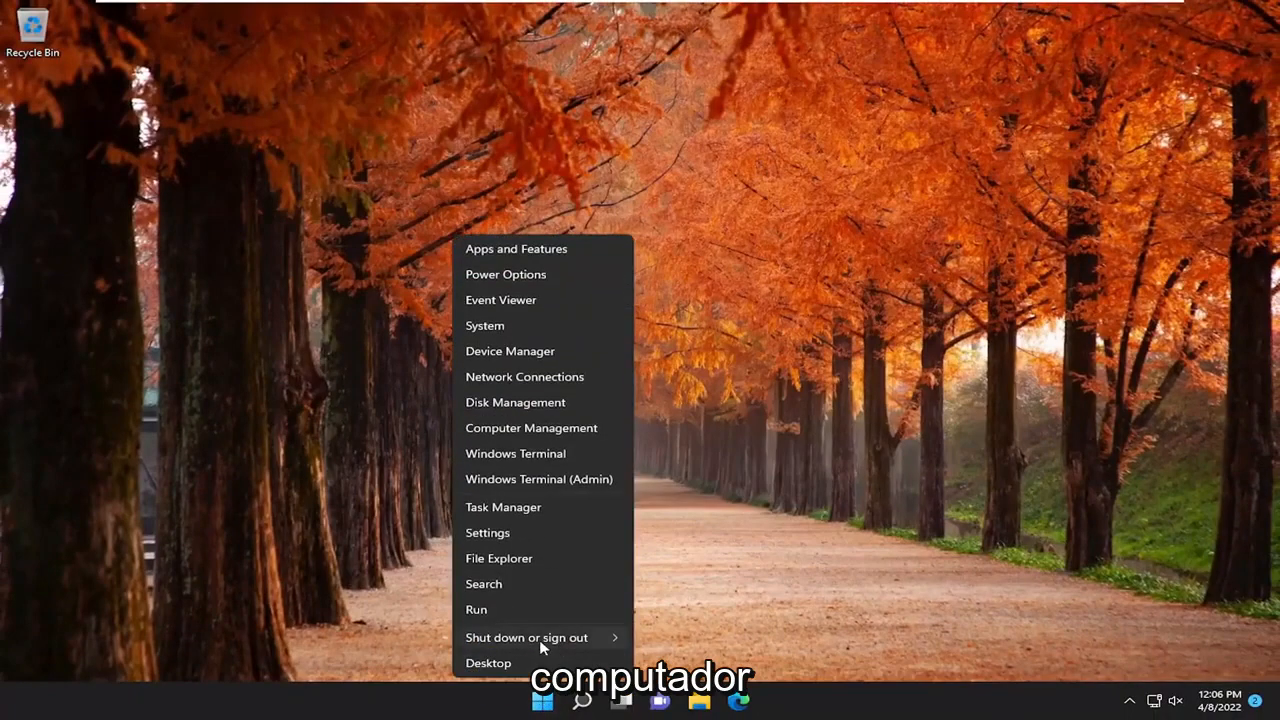
mouse_move(539, 639)
click(660, 654)
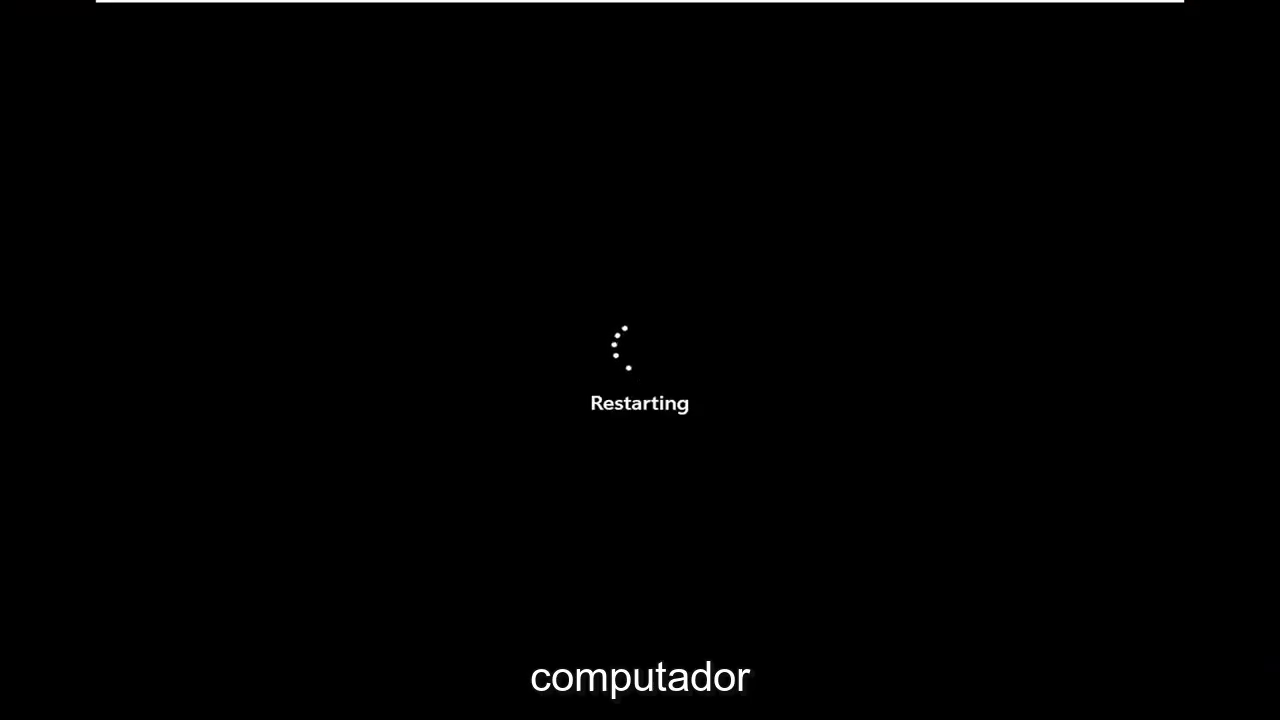